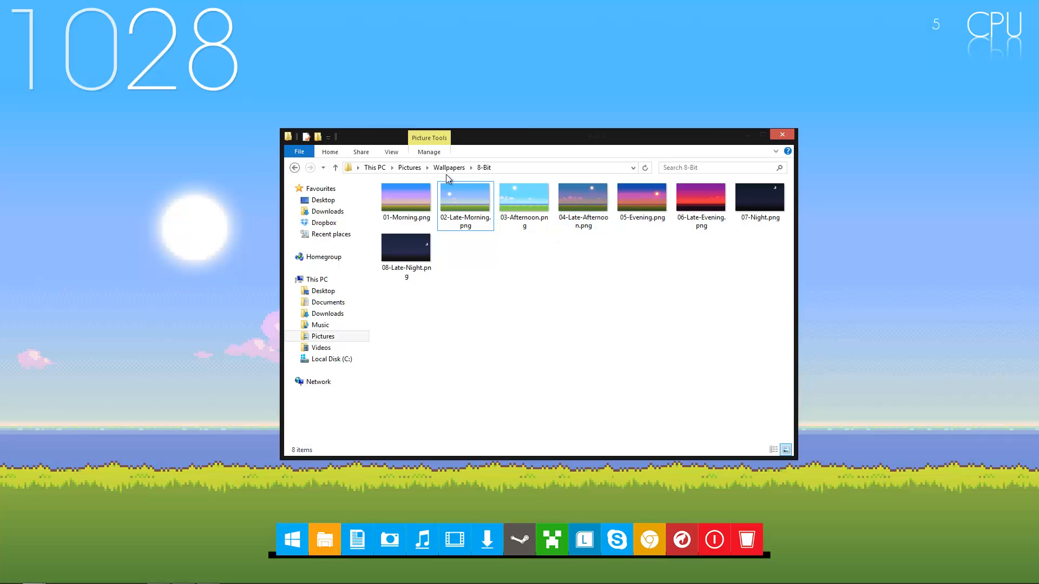
Examine the eight numbered time-of-day wallpaper images in the 8-Bit folder, from 01-Morning.png to 08-Late-Night.png
click(416, 223)
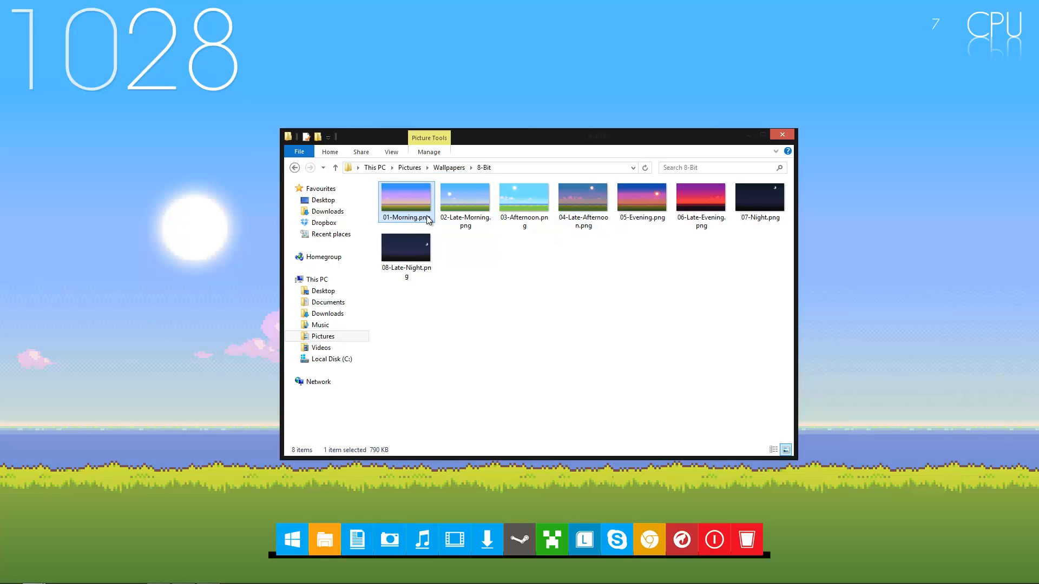
drag(474, 137, 599, 132)
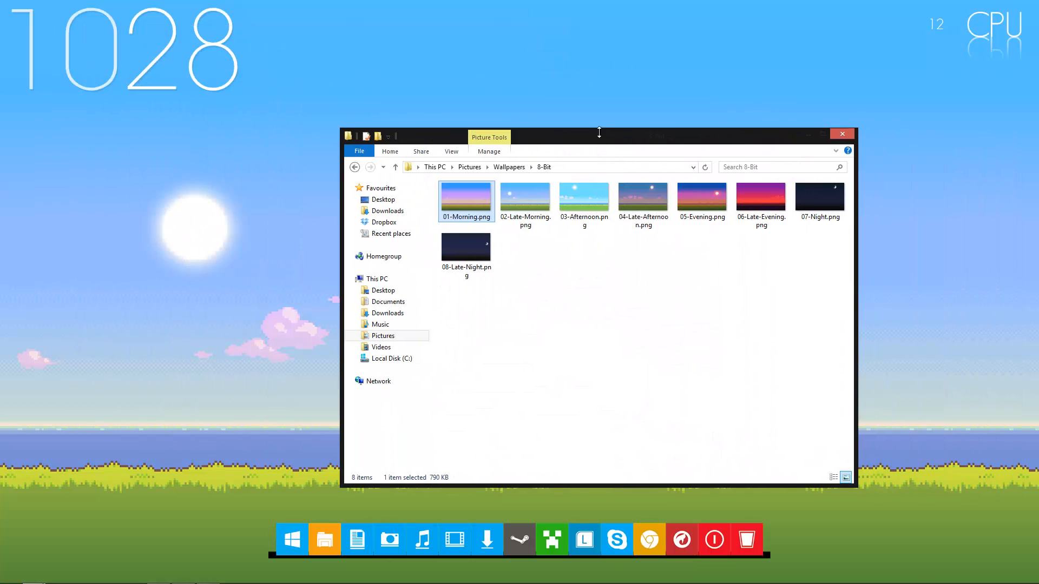
click(524, 200)
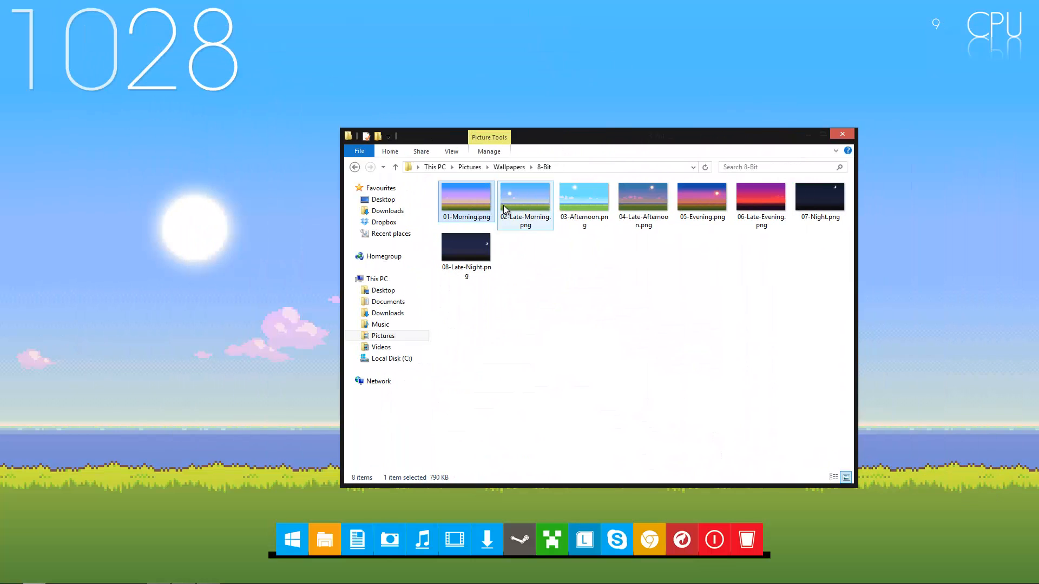
click(593, 201)
click(638, 206)
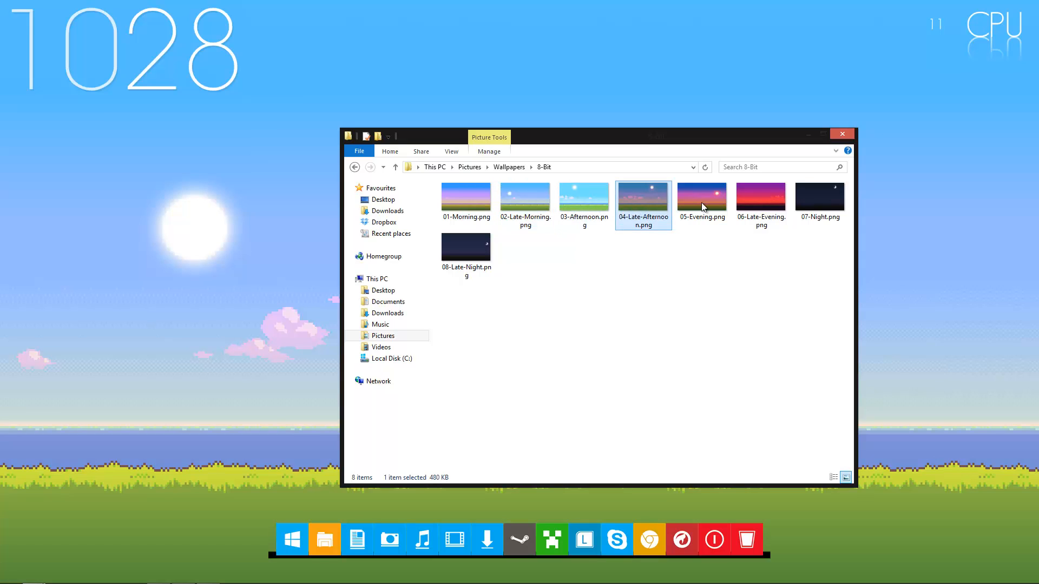
click(701, 202)
click(785, 208)
click(815, 201)
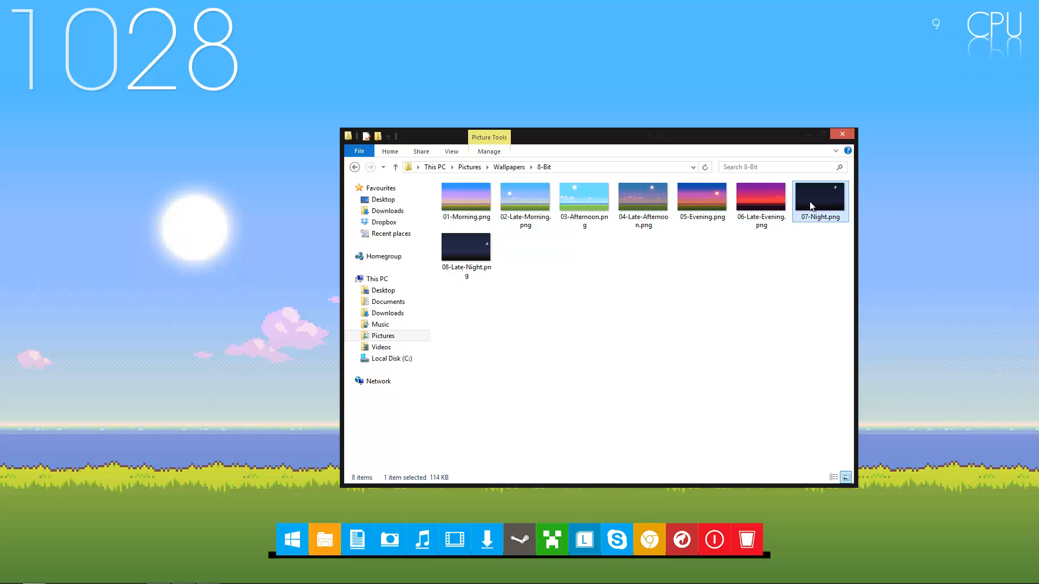
click(644, 264)
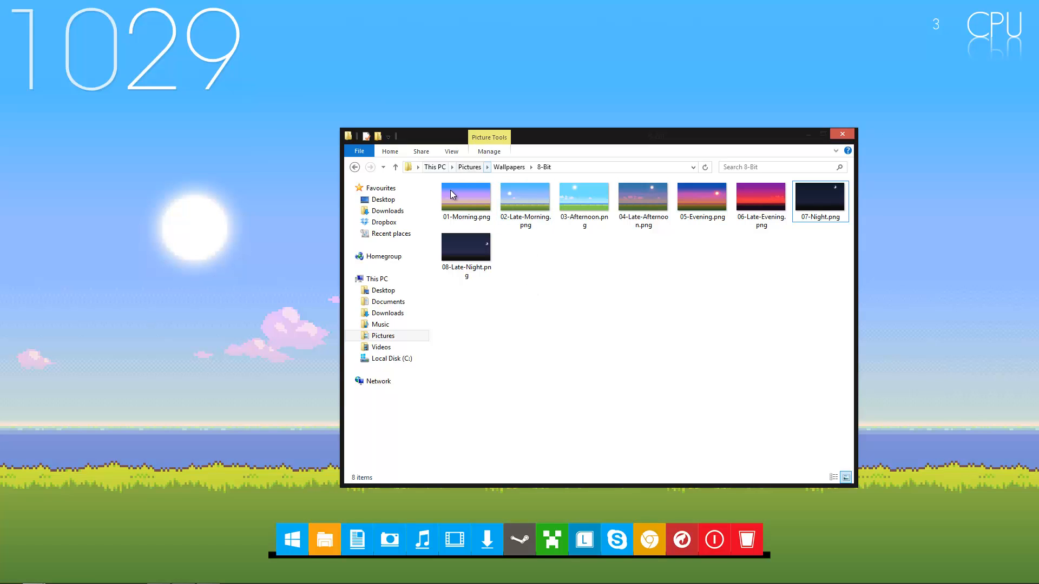
click(465, 196)
click(521, 202)
click(582, 205)
click(650, 200)
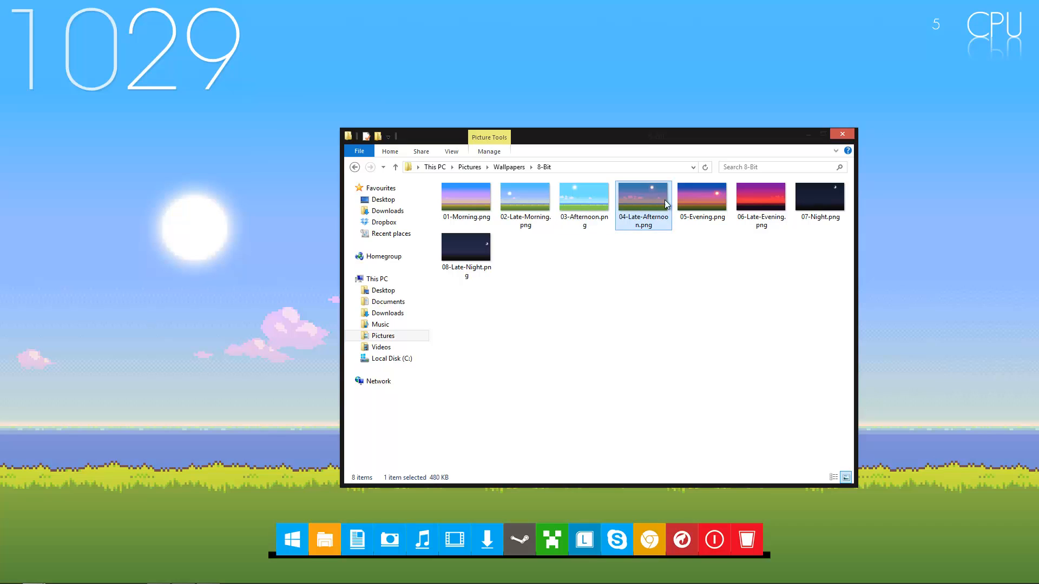
click(702, 200)
click(760, 200)
click(819, 208)
click(465, 246)
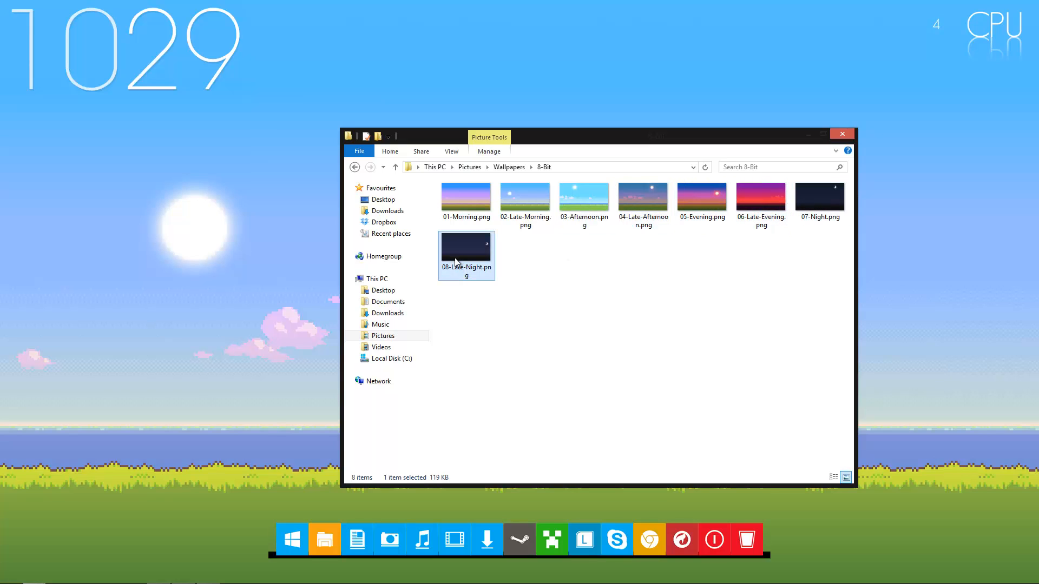
click(454, 207)
click(502, 200)
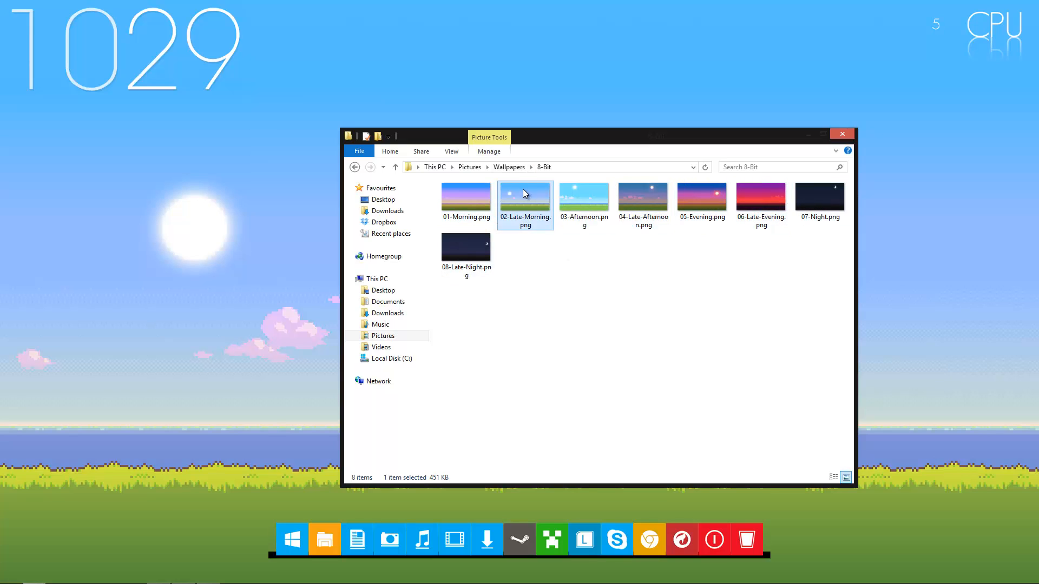
click(582, 201)
click(643, 202)
click(704, 197)
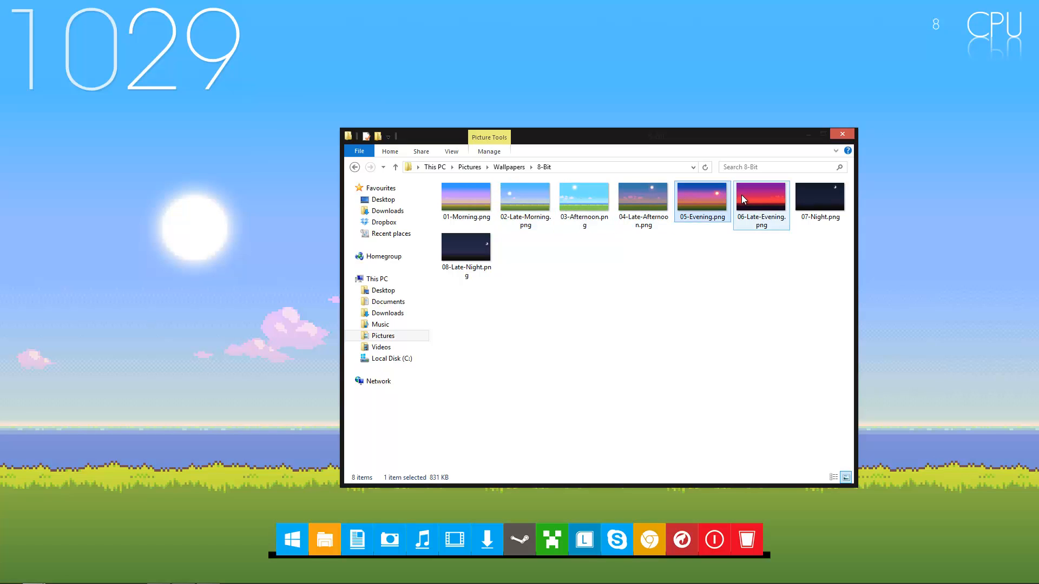
click(753, 196)
click(812, 208)
click(555, 268)
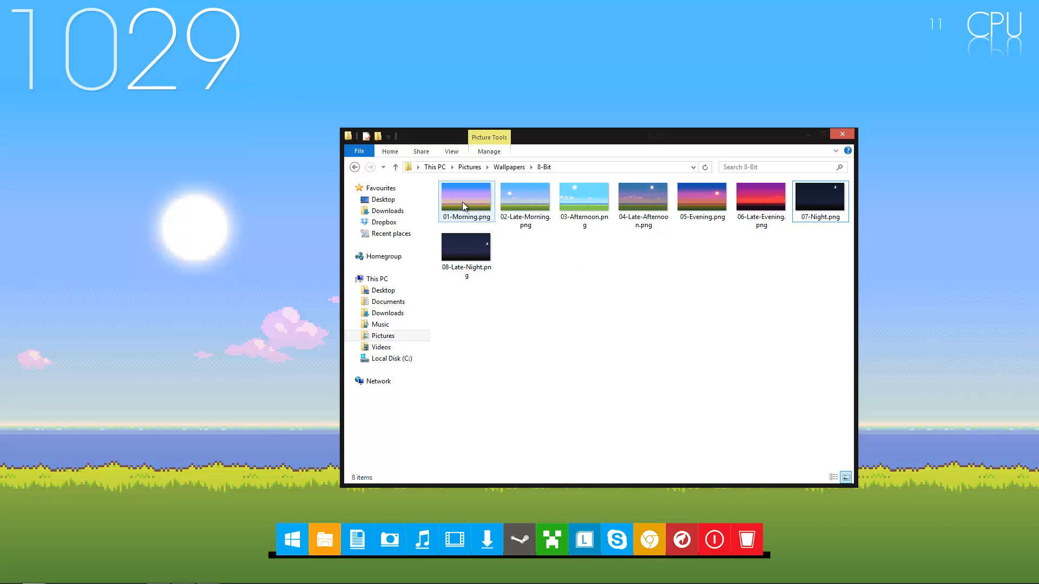
click(525, 203)
click(558, 205)
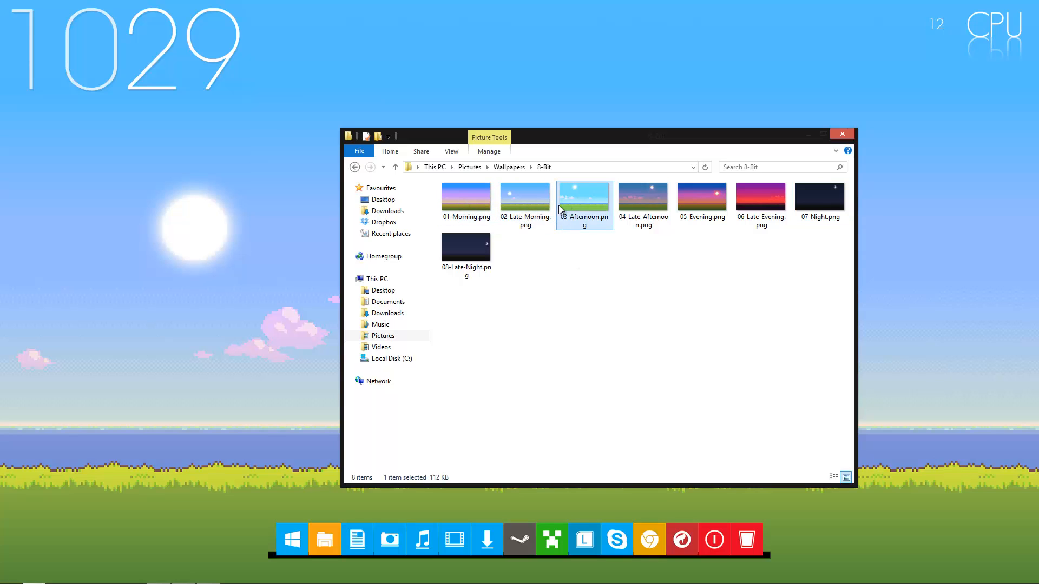
click(550, 281)
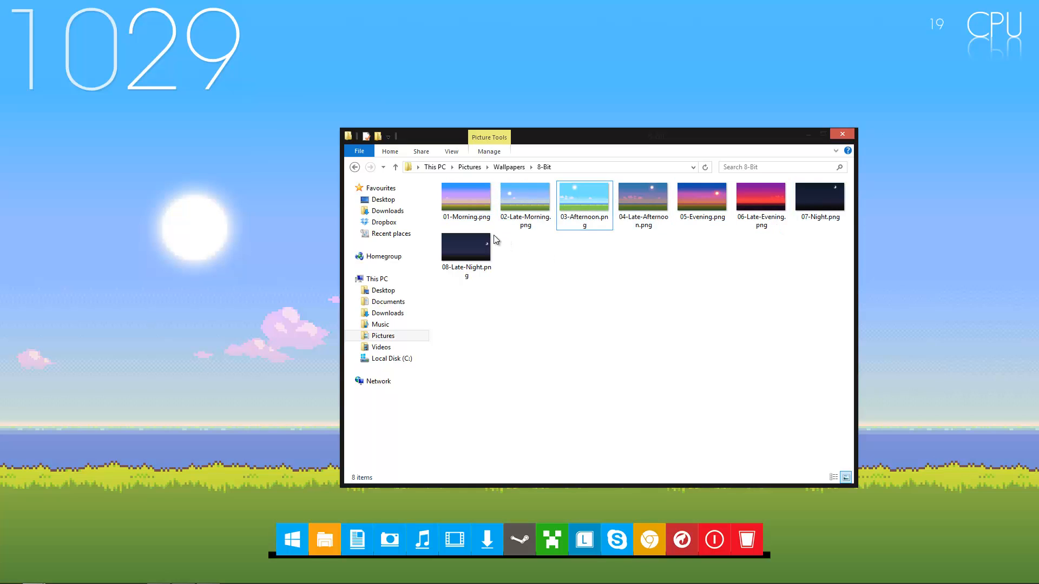
click(467, 217)
click(572, 316)
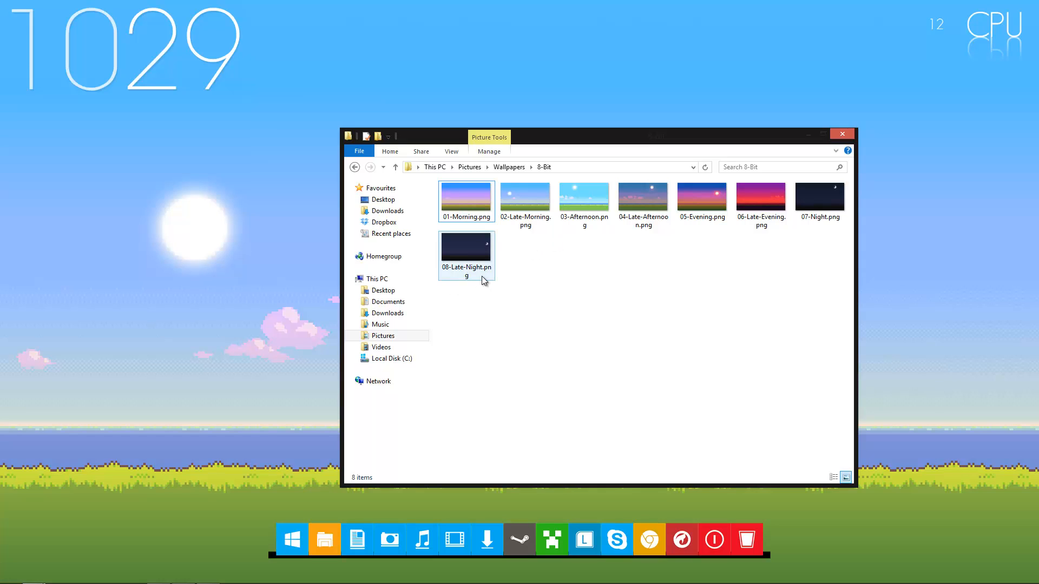
Create a new text document named 01.txt in the 8-Bit wallpapers folder
right_click(524, 257)
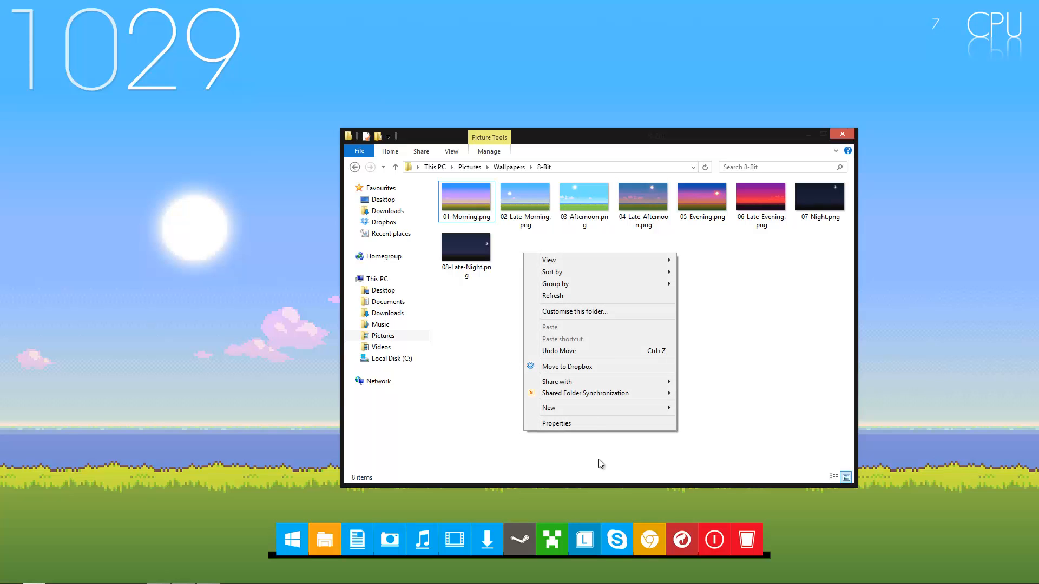
mouse_move(602, 410)
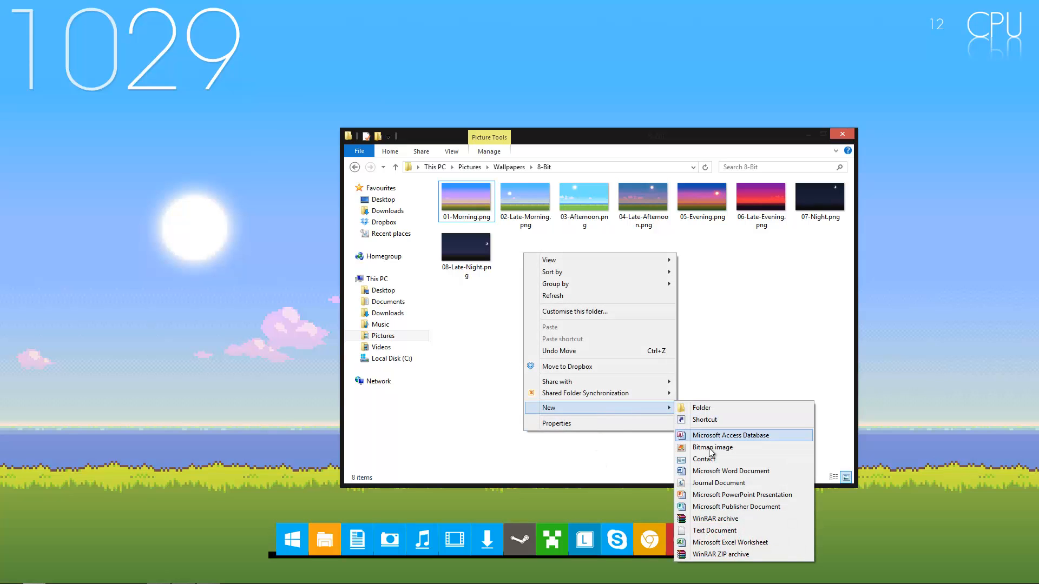
click(714, 530)
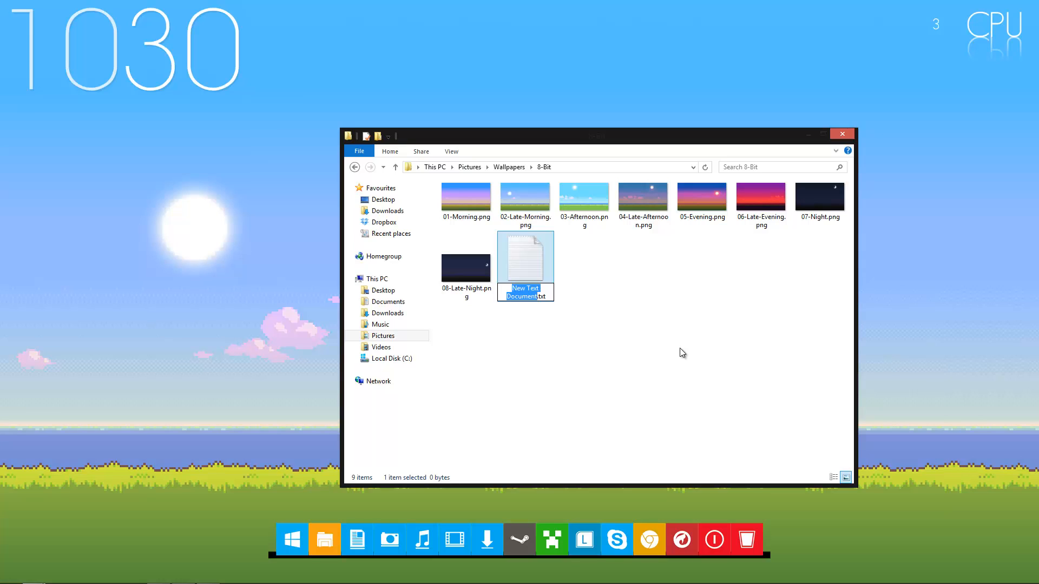
text(01)
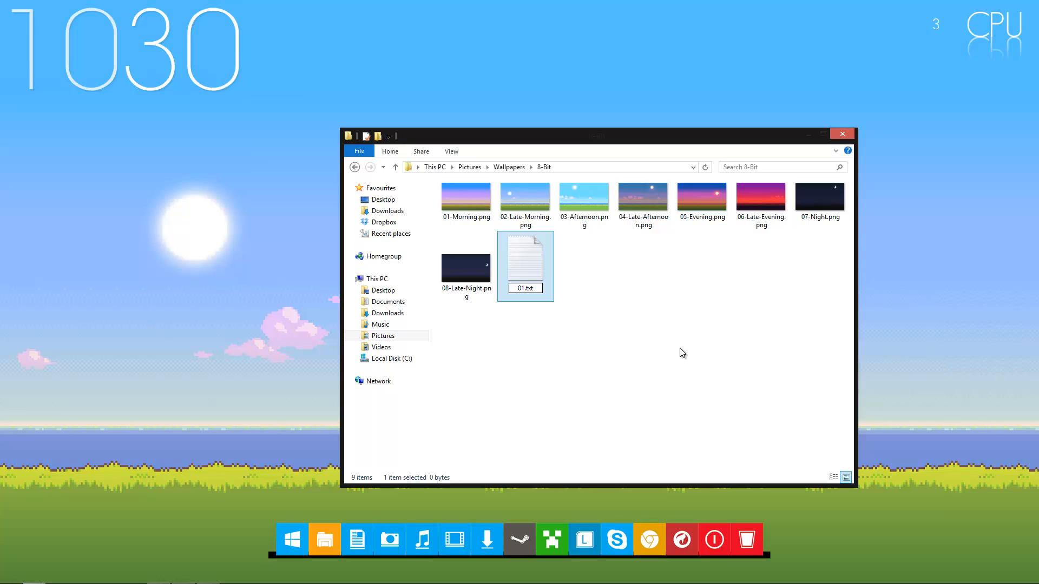
click(680, 348)
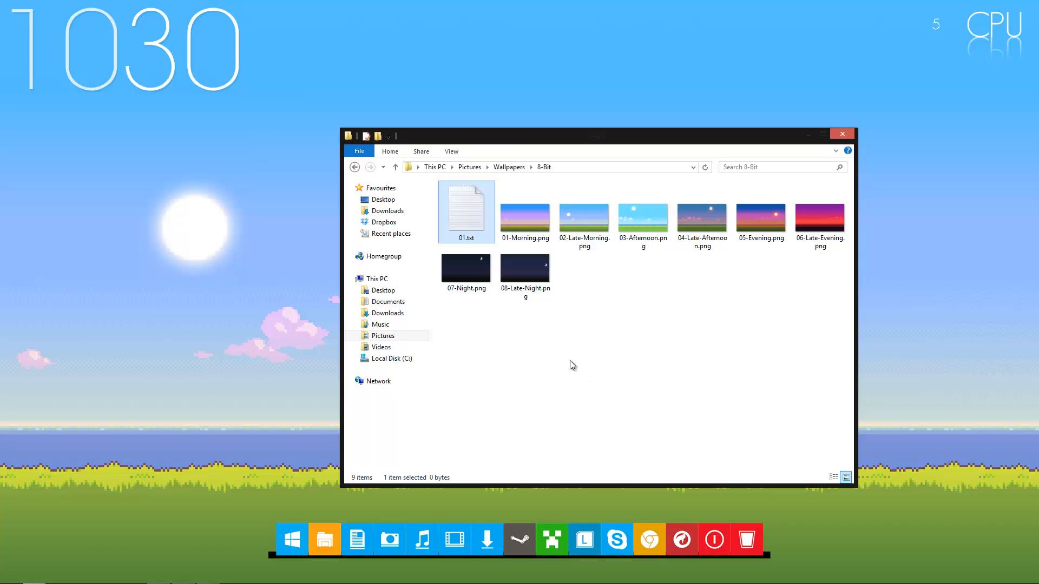
Open 01.txt in Notepad and move its window up so the whole text area is visible
click(510, 242)
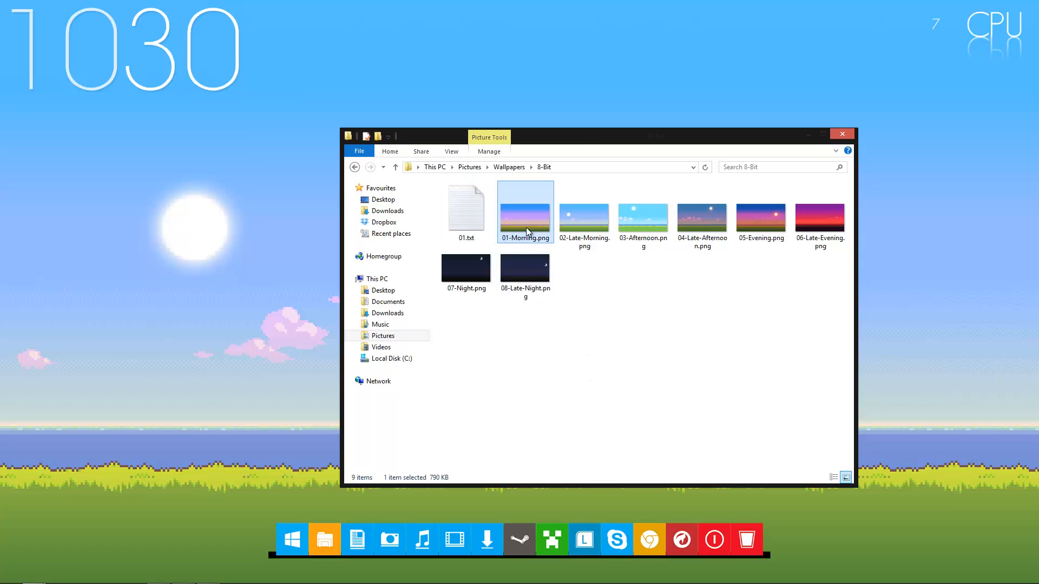
click(481, 232)
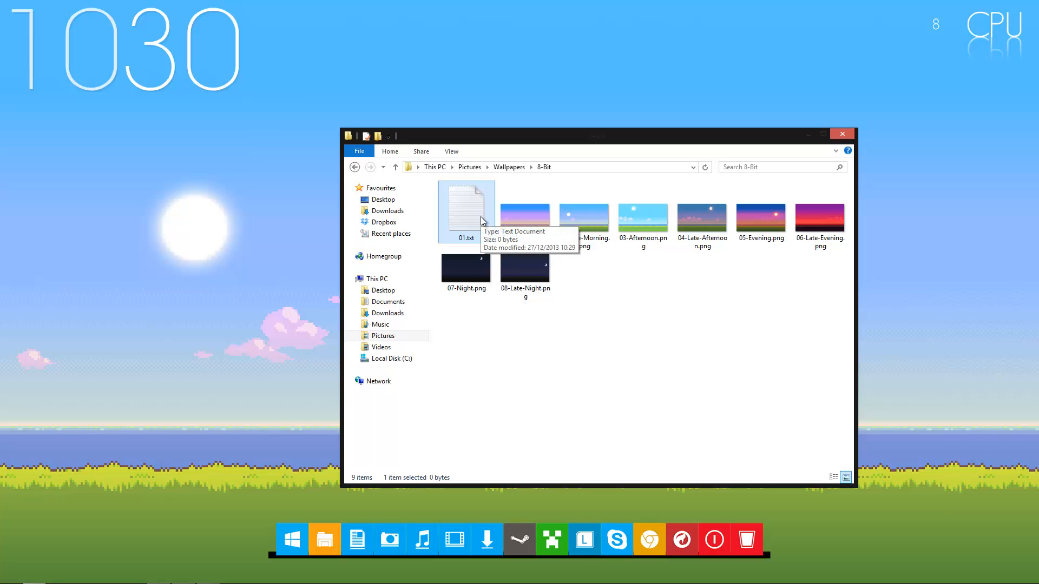
double_click(481, 217)
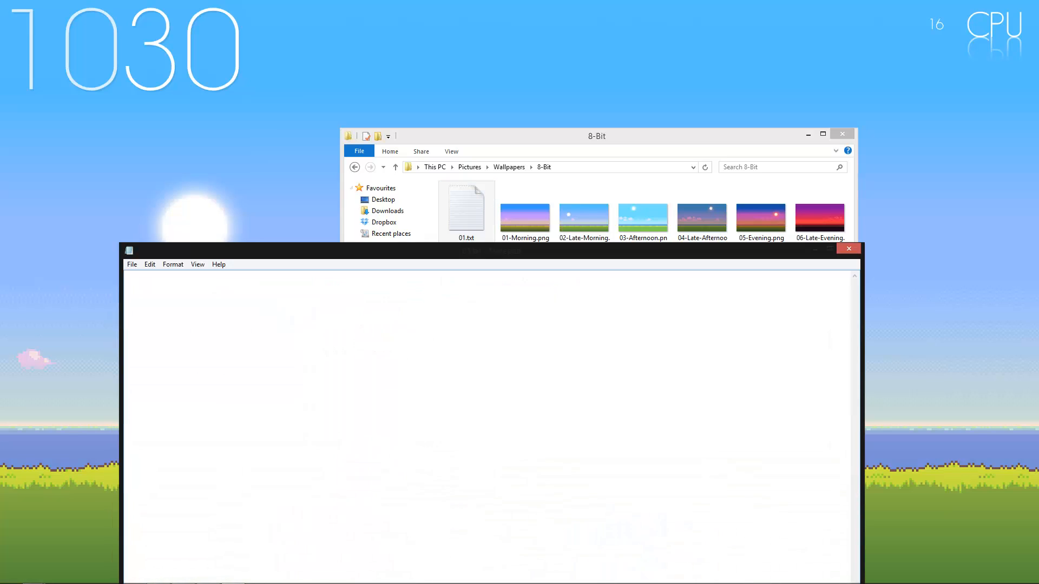
drag(541, 251, 568, 92)
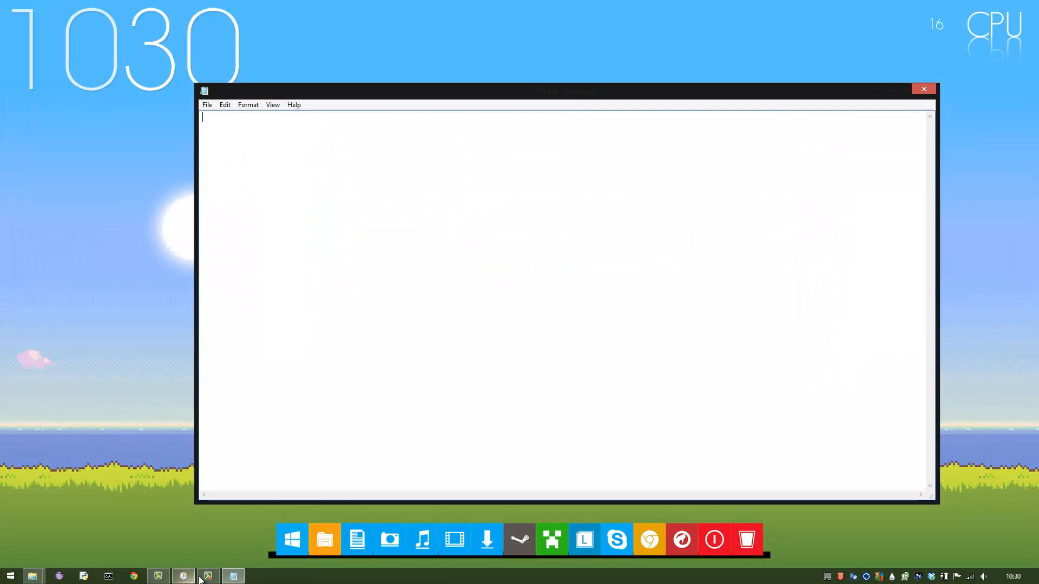
click(201, 577)
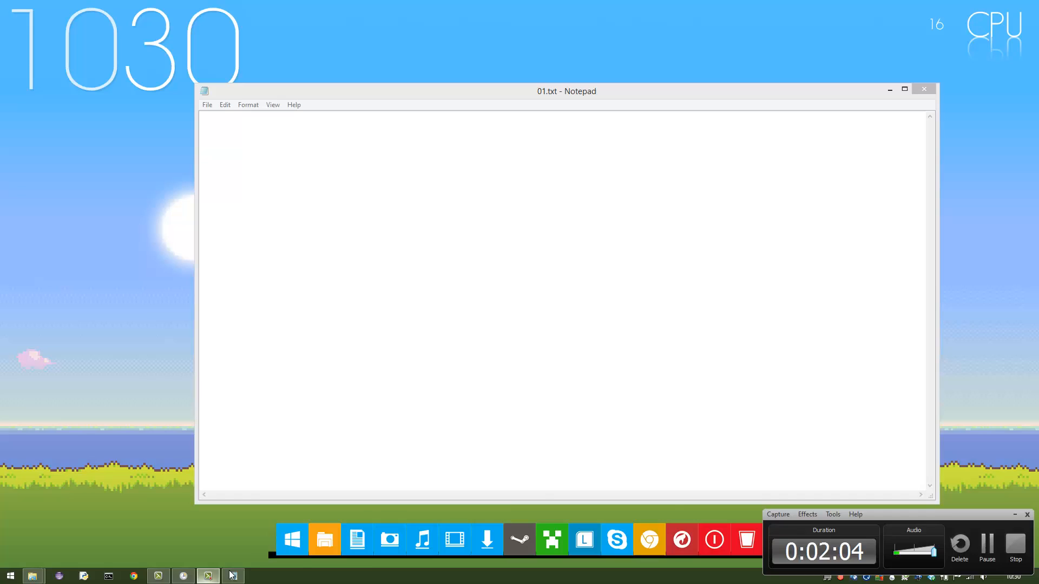
click(979, 547)
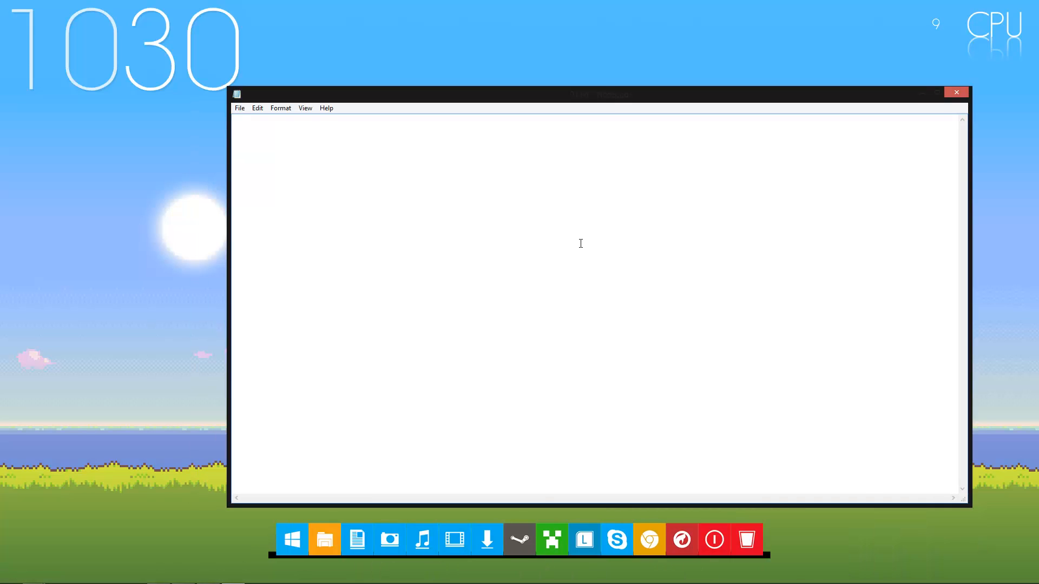
Paste the WScript.Shell script that sets the desktop wallpaper to 01-Morning.png into the empty document
text(dim shell Set shell = WScript.CreateObject("WScript.Shell") wallpaper = "C:\Users\Gus\Pictures\Wallpapers\8-Bit\01-Morning.png" shell.RegWrite "HKCU\Control Panel\Desktop\Wallpaper", wallpaper shell.Run "%windir%\System32\RUNDLL32.EXE user32.dll,UpdatePerUserSystemParameters", 1, True)
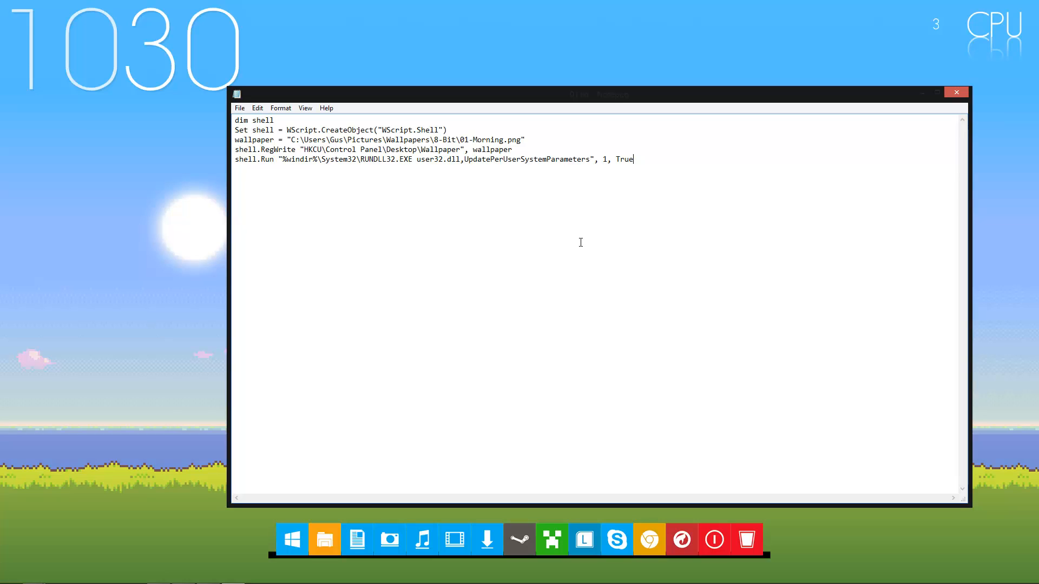
click(450, 132)
click(534, 149)
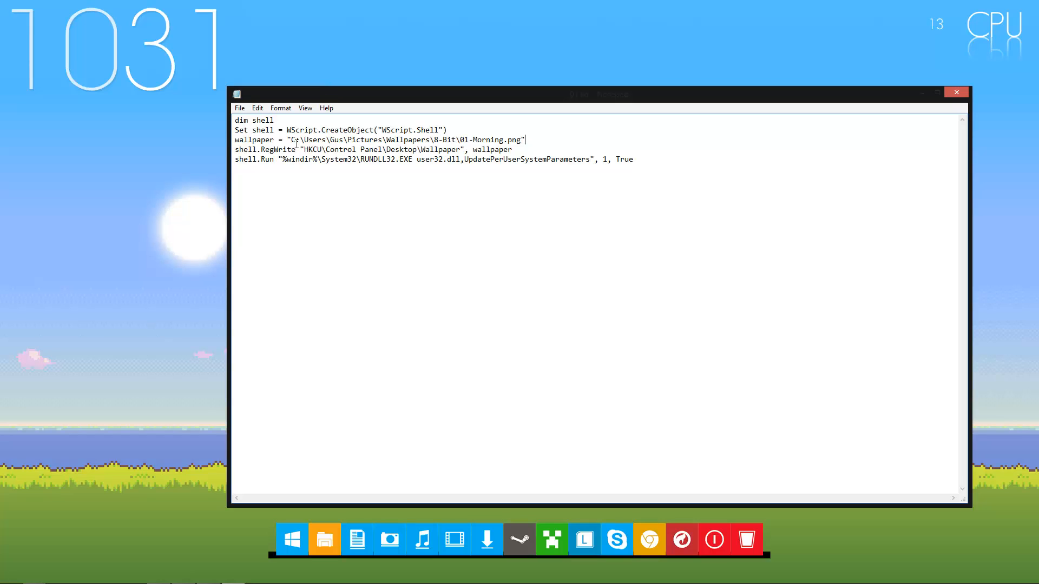
Uncover the 8-Bit folder window behind the script and copy the folder's full path
drag(293, 141, 516, 135)
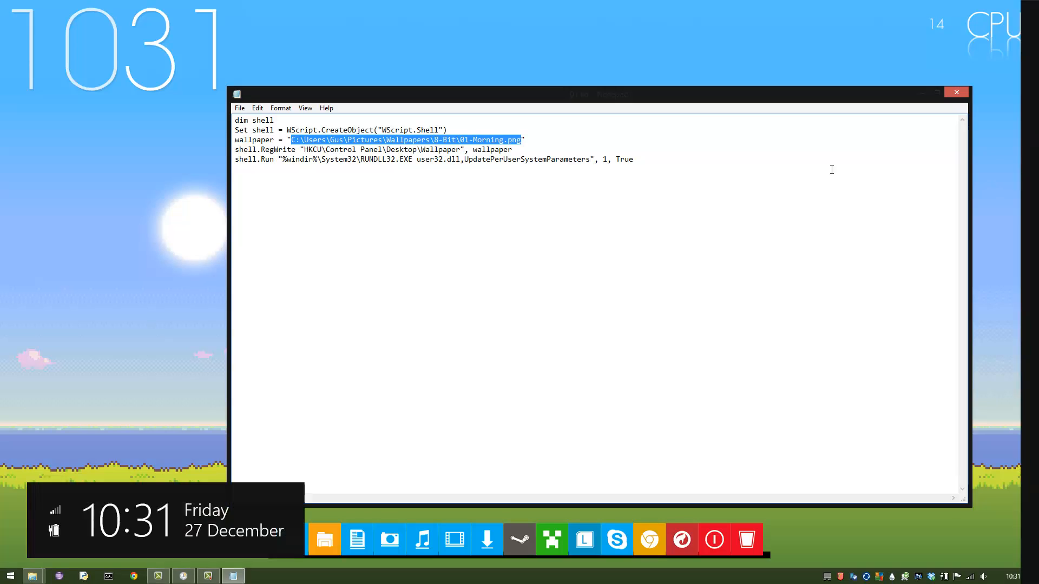
drag(336, 94, 379, 294)
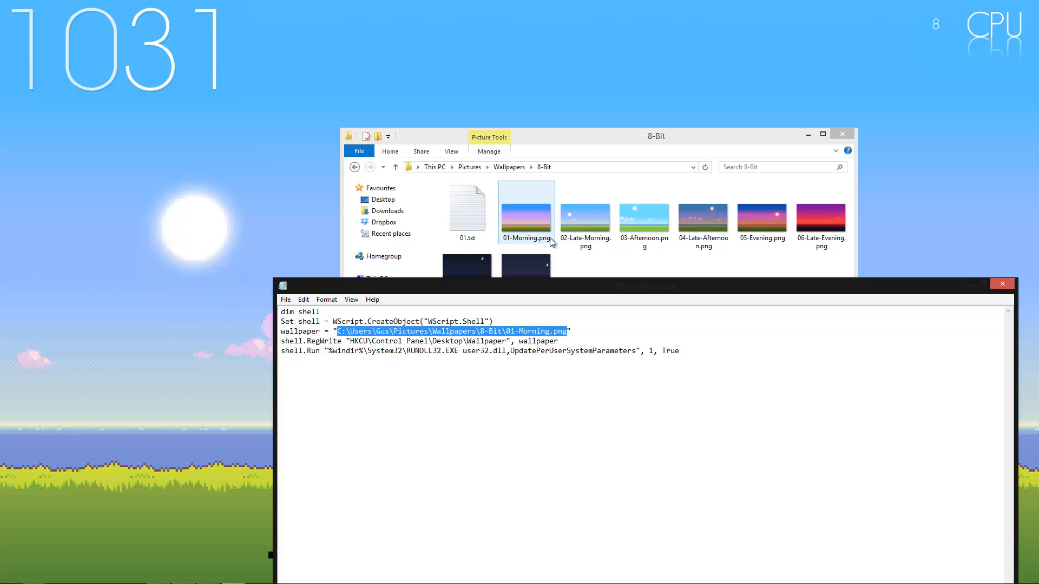
mouse_move(534, 285)
mouse_down()
mouse_move(511, 195)
mouse_move(544, 285)
mouse_up()
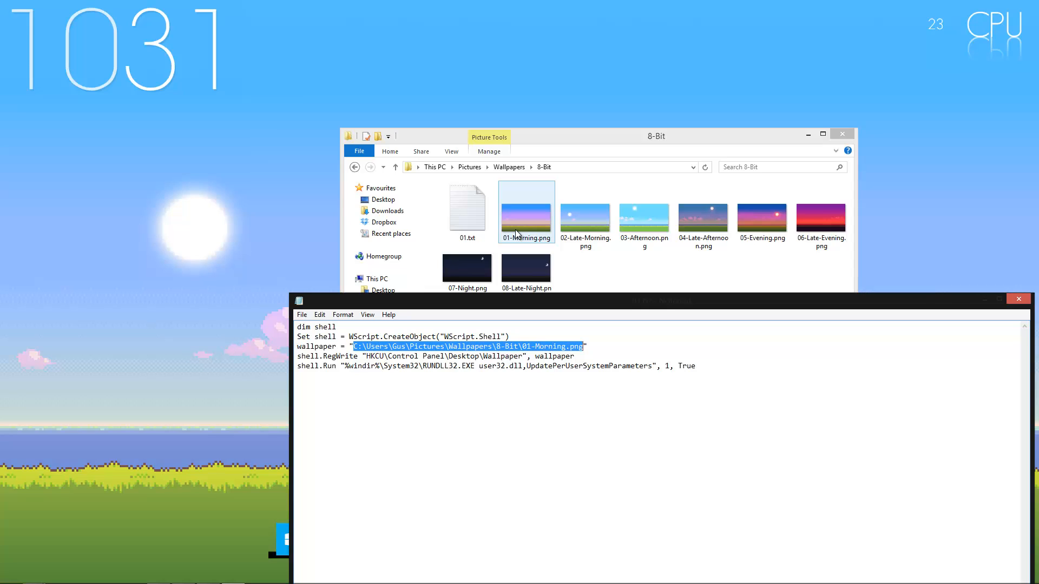
click(571, 136)
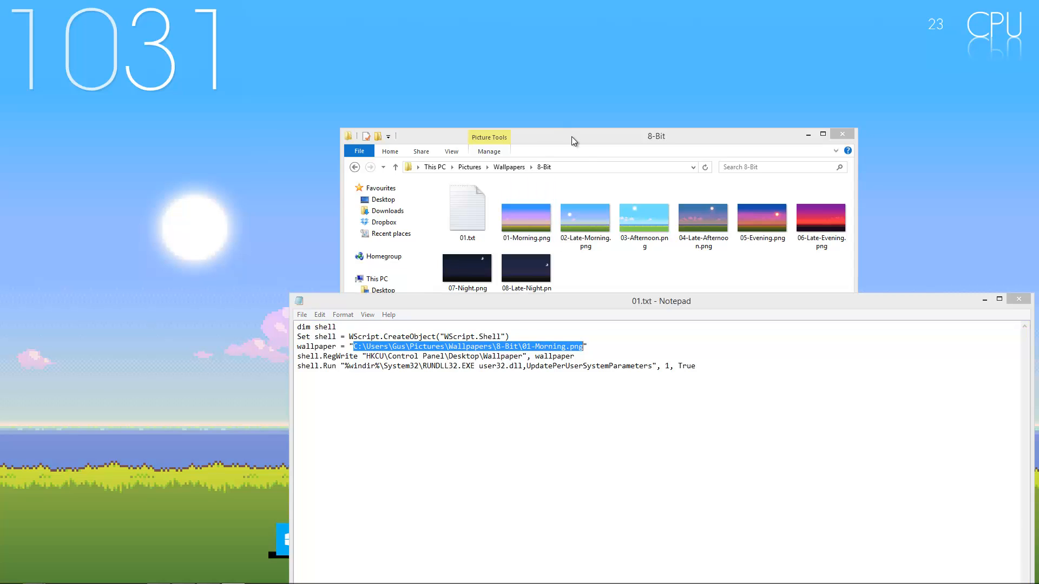
click(593, 166)
key(ctrl+c)
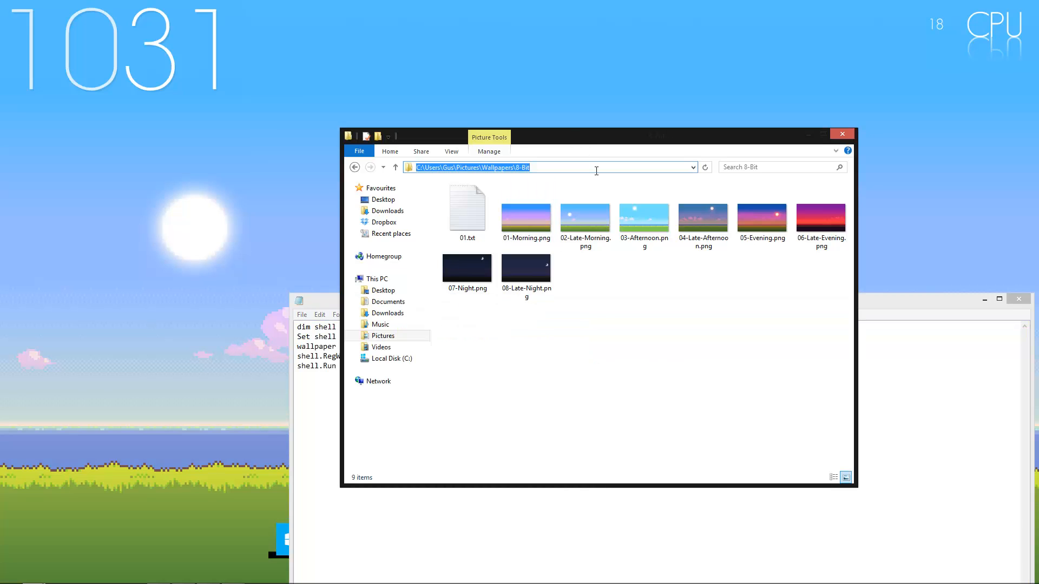
Replace the image path in the script's wallpaper line with the copied folder path followed by \01-Morning.png
click(756, 565)
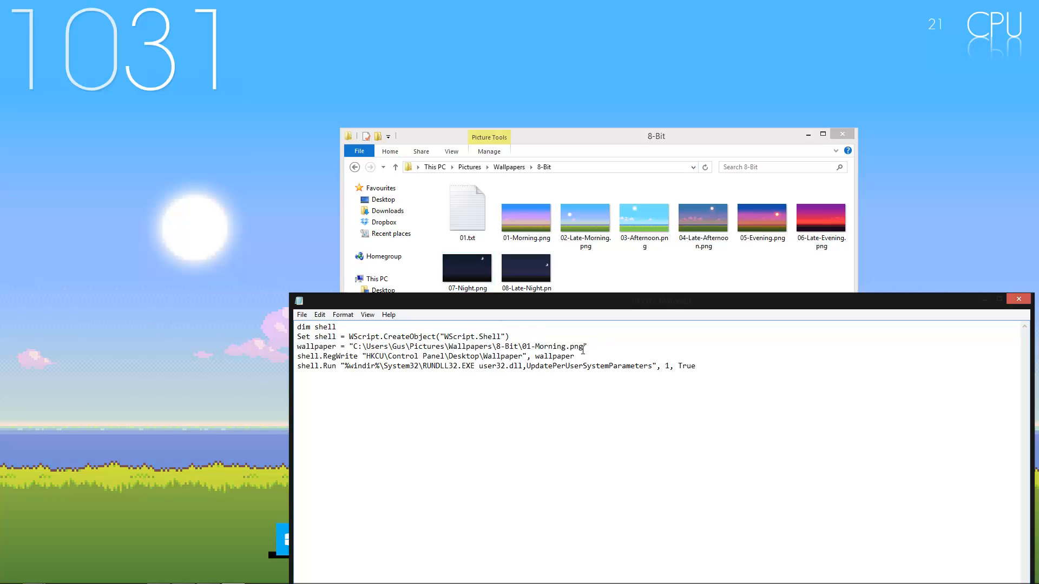
drag(583, 350, 354, 348)
key(ctrl+v)
text(\01-Morning.png)
Save the script in the 8-Bit folder as 01.vbs with the file type set to All Files
drag(341, 297, 276, 87)
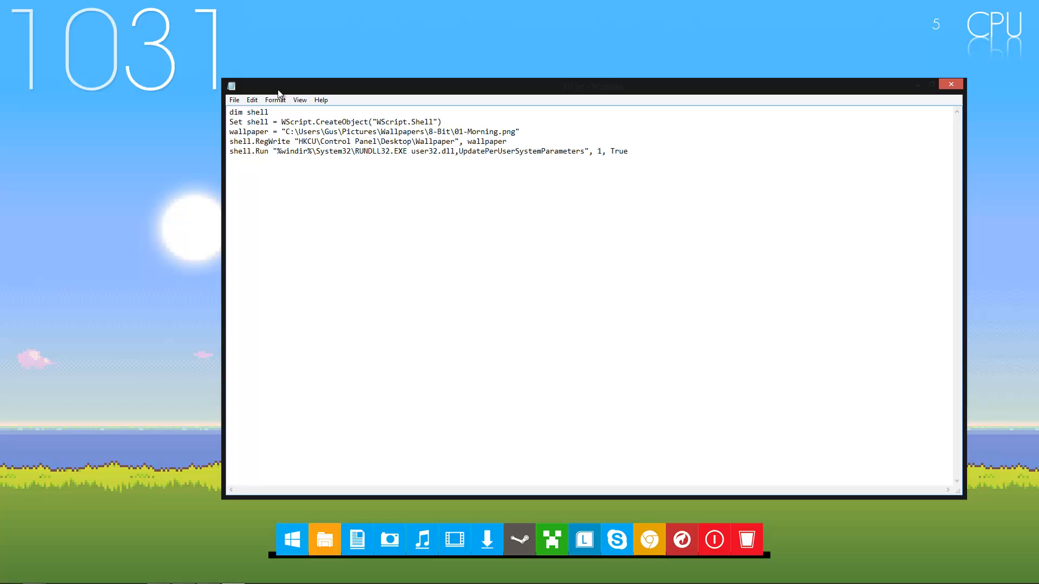
click(234, 101)
click(248, 148)
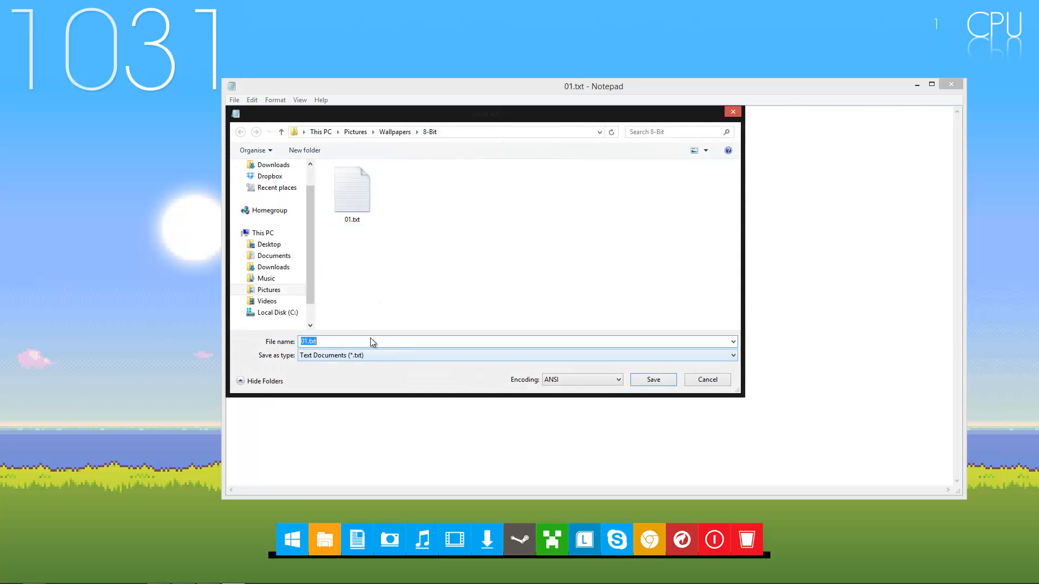
click(319, 357)
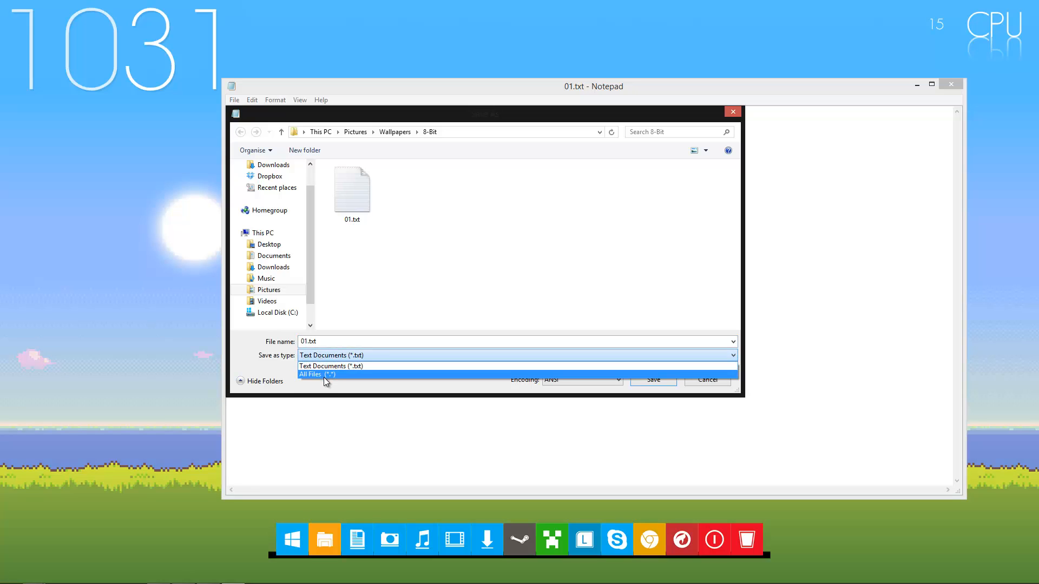
click(323, 377)
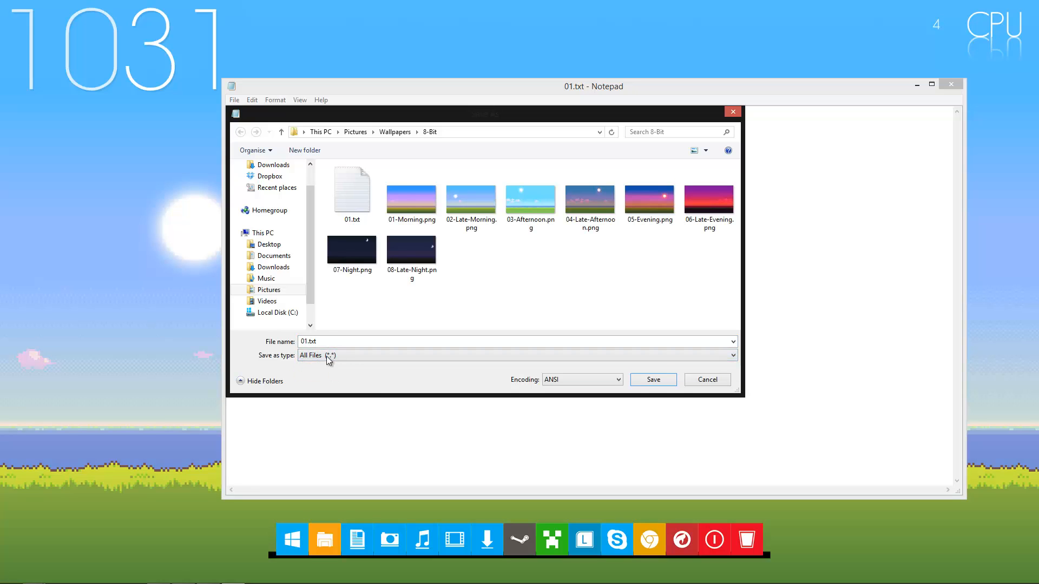
click(327, 341)
drag(326, 341, 311, 342)
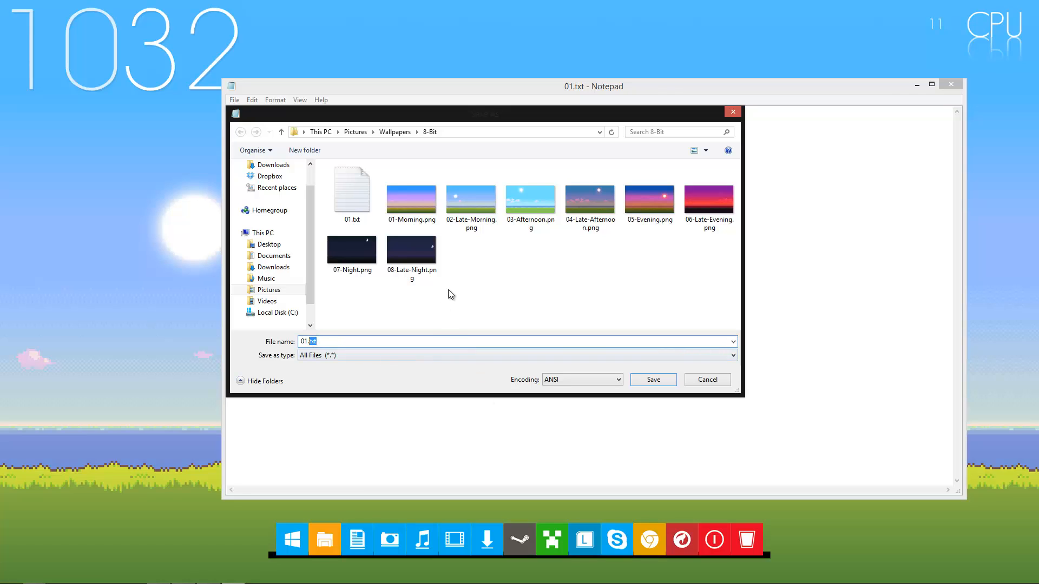
text(vbs)
click(646, 379)
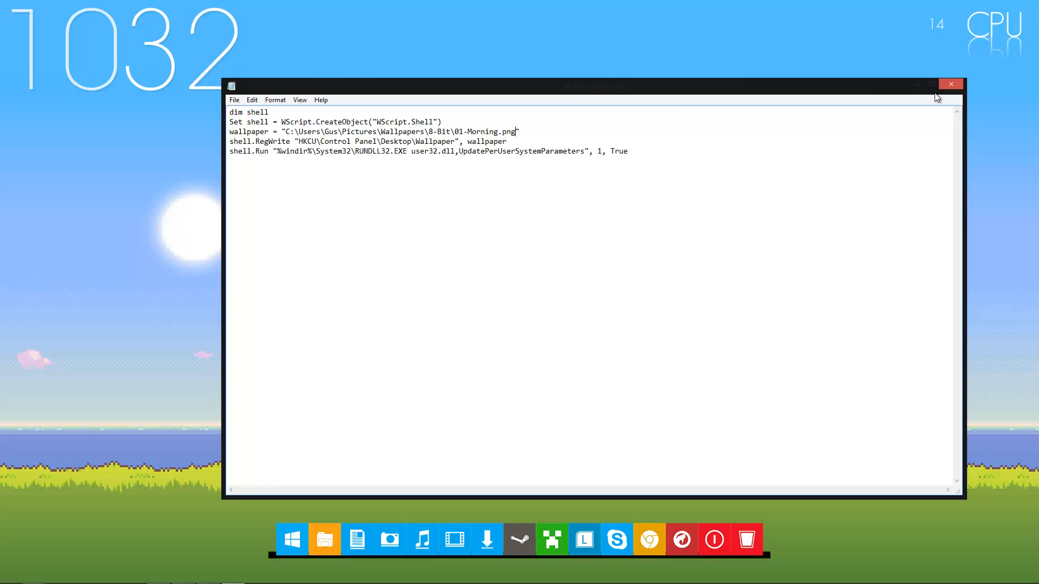
Close the script and delete the leftover 01.txt from the 8-Bit folder
click(951, 85)
click(457, 215)
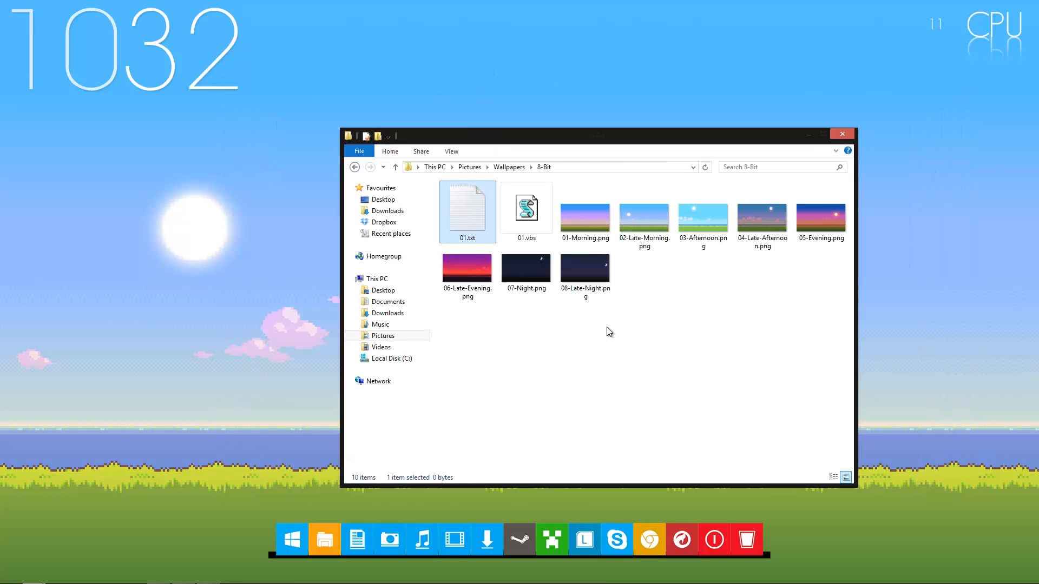
key(Delete)
key(Return)
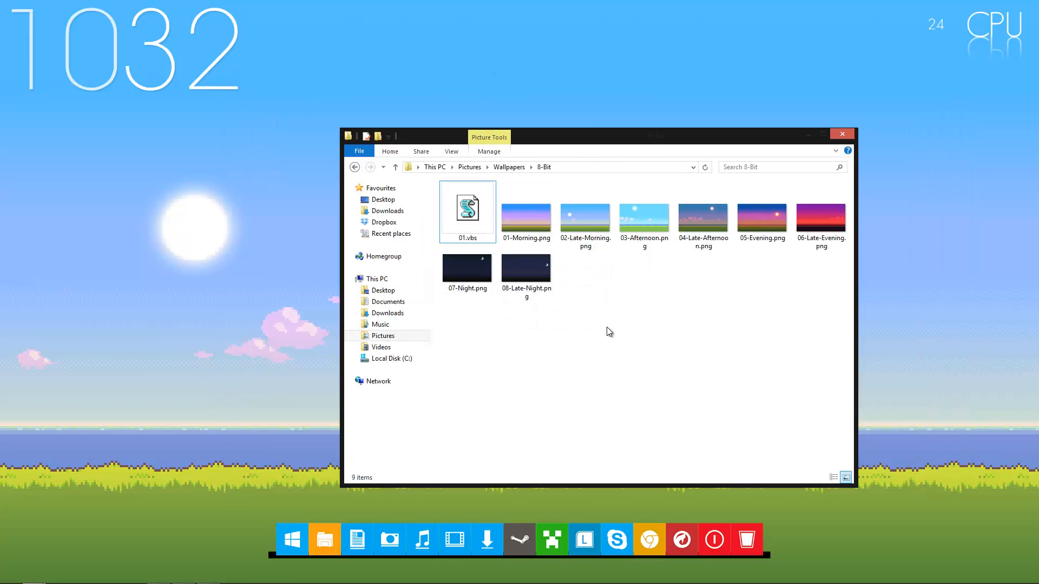
Open 01.vbs for editing to check its wallpaper path against the image names, and close it without changes
click(475, 216)
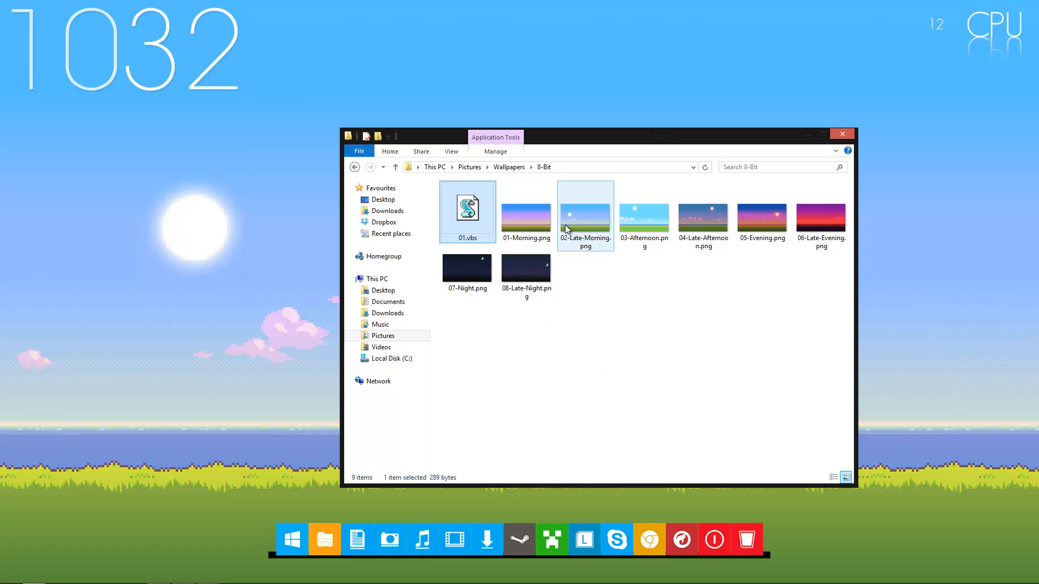
click(525, 217)
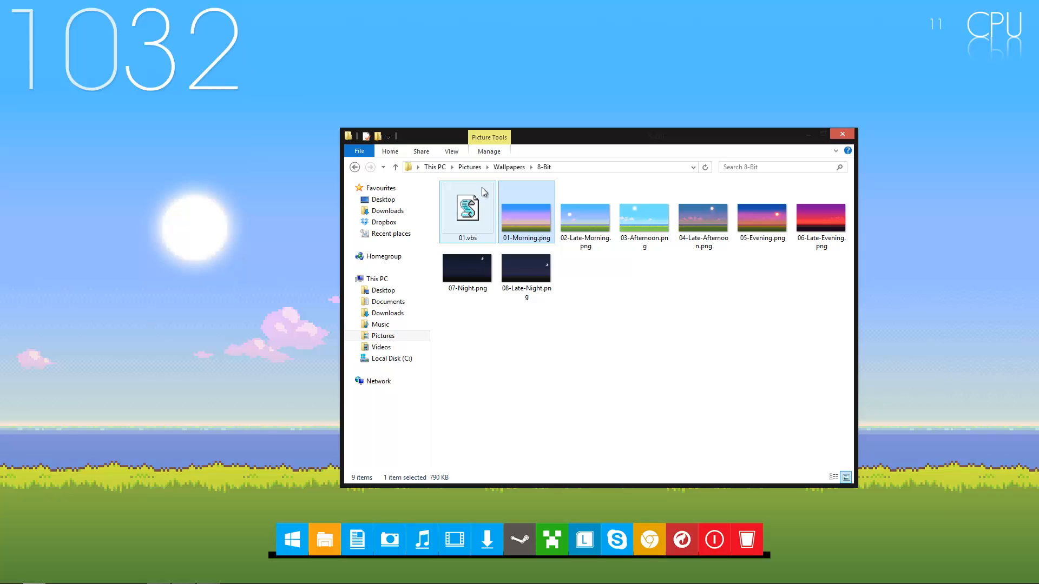
click(582, 229)
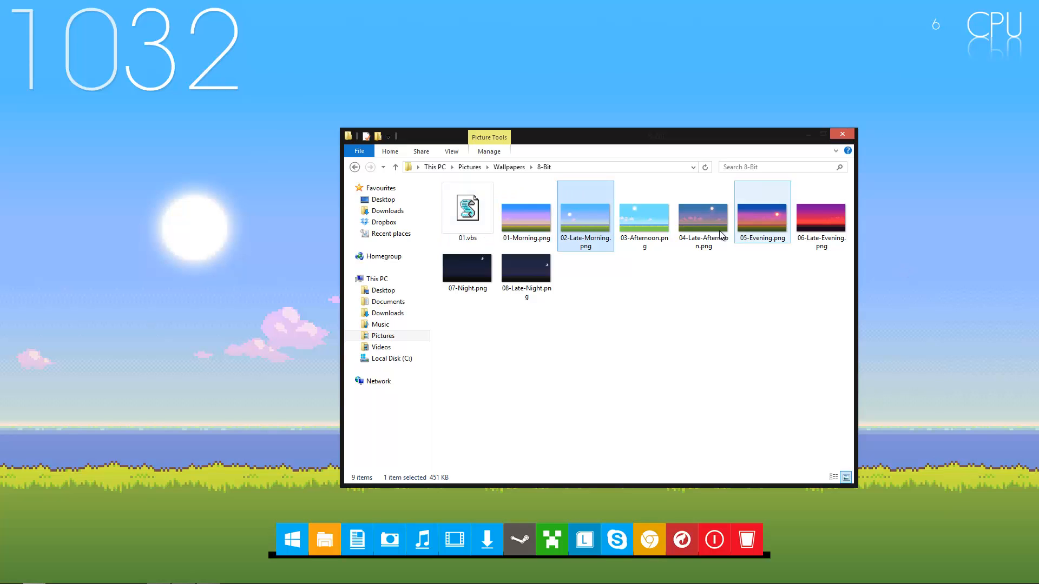
click(468, 216)
right_click(468, 216)
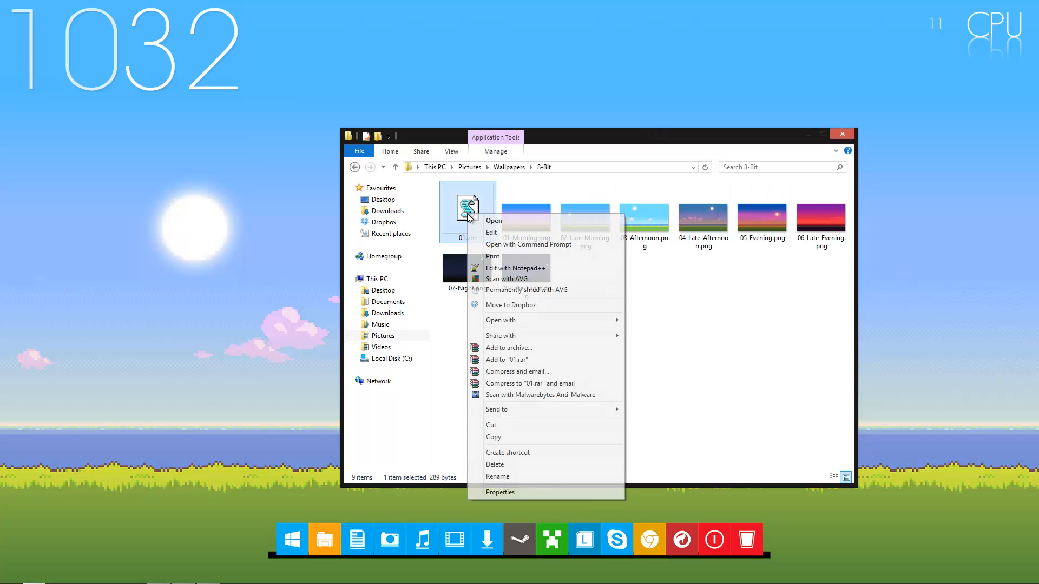
click(494, 233)
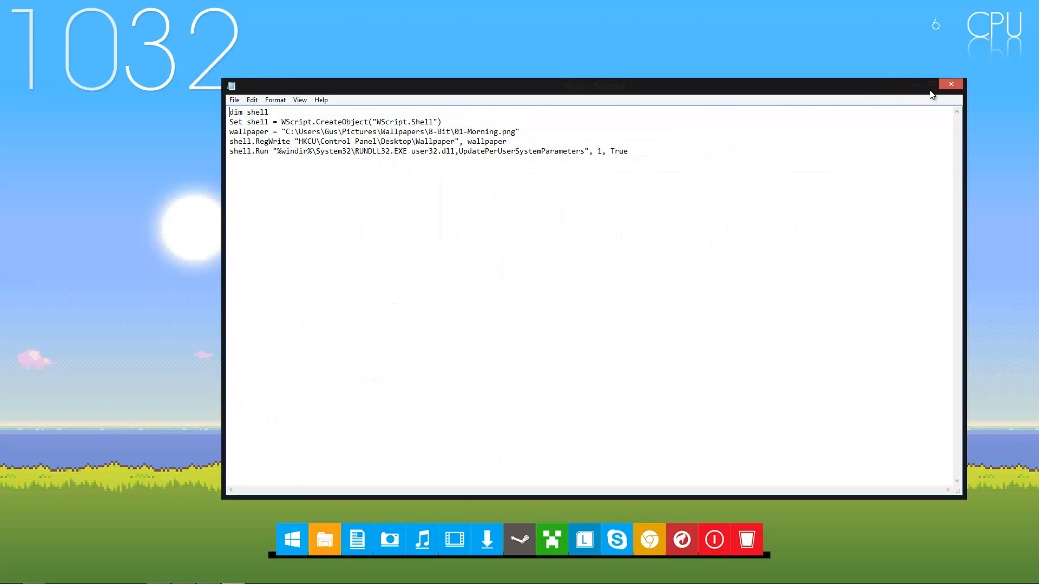
click(946, 88)
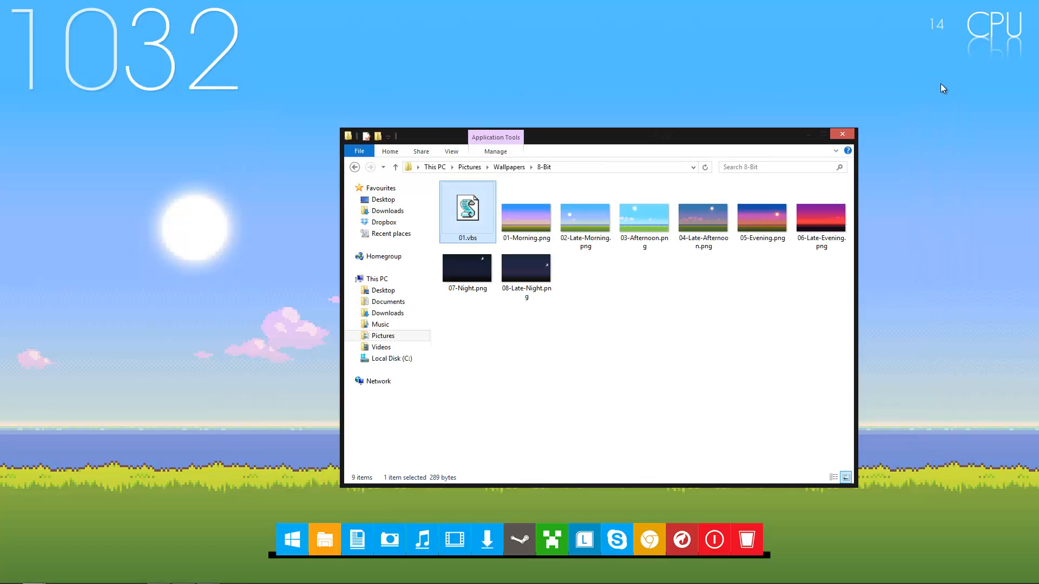
Run 01.vbs to apply the 01-Morning.png wallpaper and move the folder window clear of the desktop's lower part
double_click(463, 190)
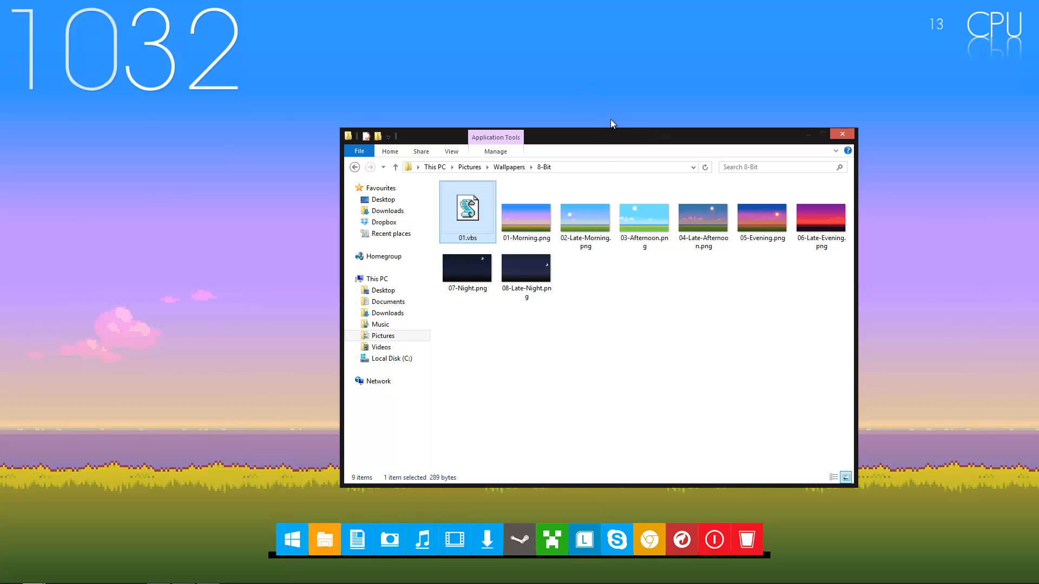
drag(623, 134, 569, 83)
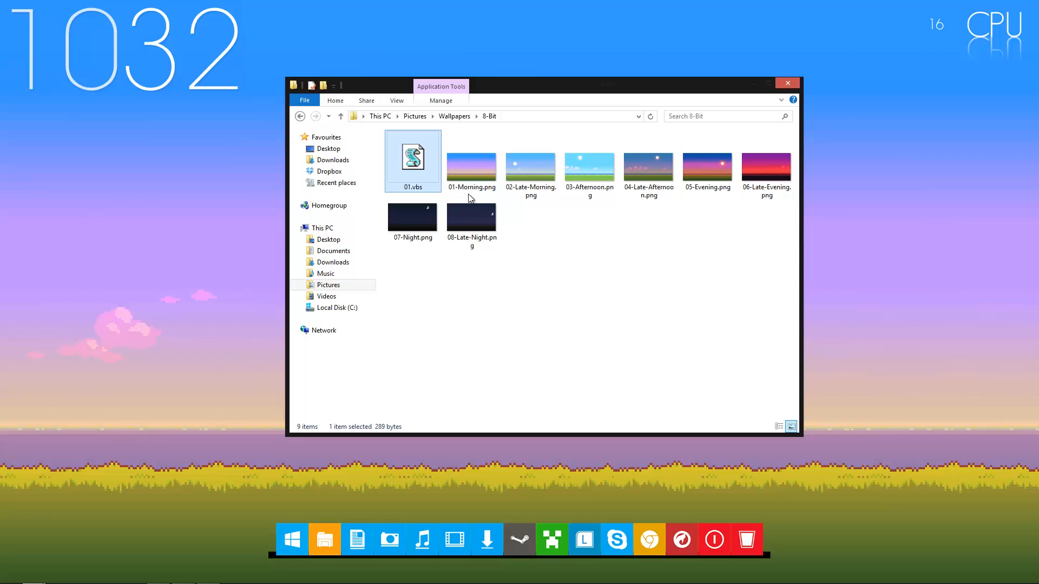
key(XF86AudioLowerVolume)
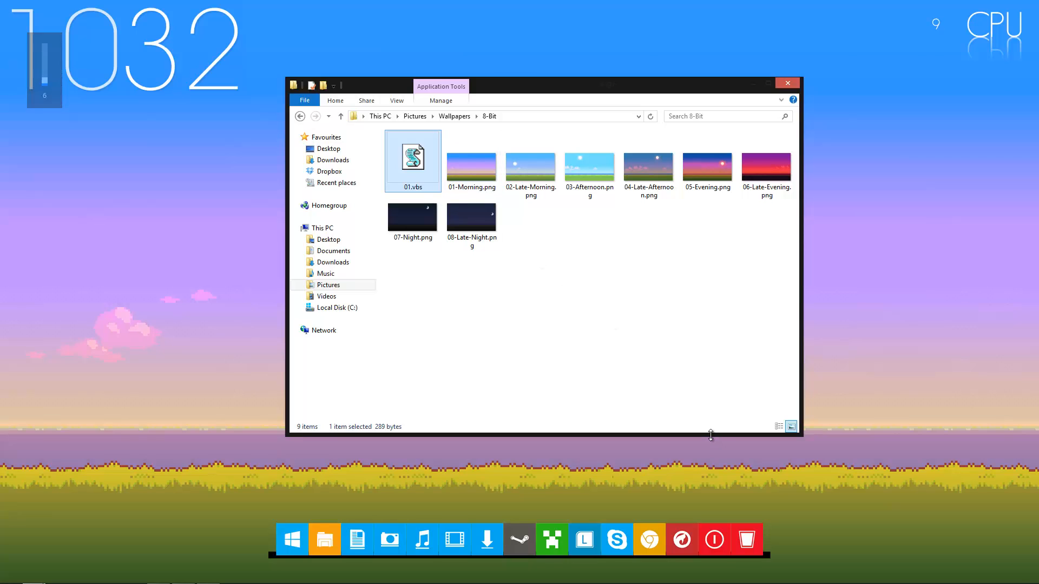
key(XF86AudioRaiseVolume)
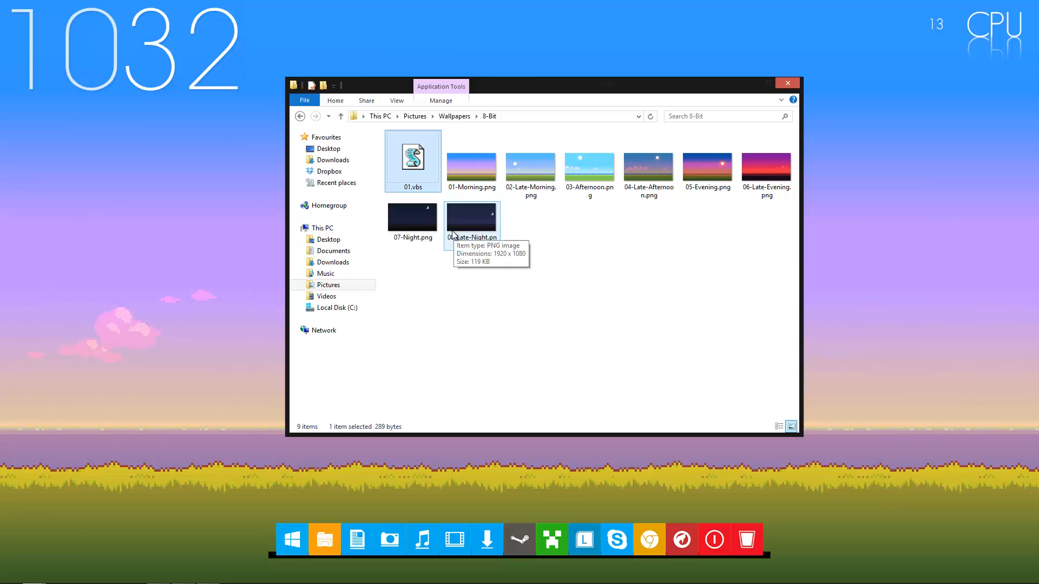
Duplicate 01.vbs in the 8-Bit folder and rename the copy as 02.vbs
click(477, 169)
click(528, 160)
click(421, 167)
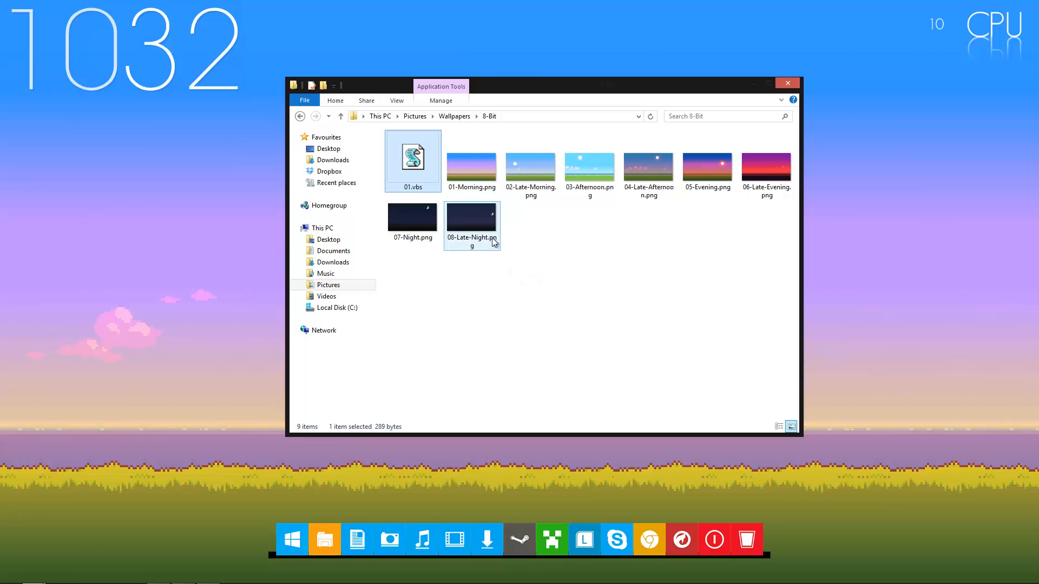
key(ctrl+v)
click(421, 186)
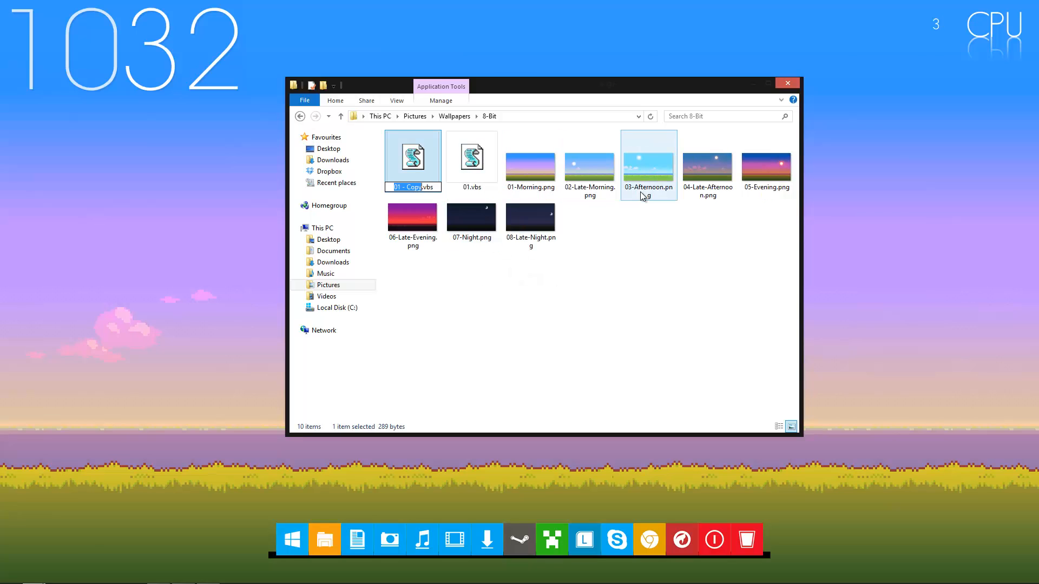
text(02)
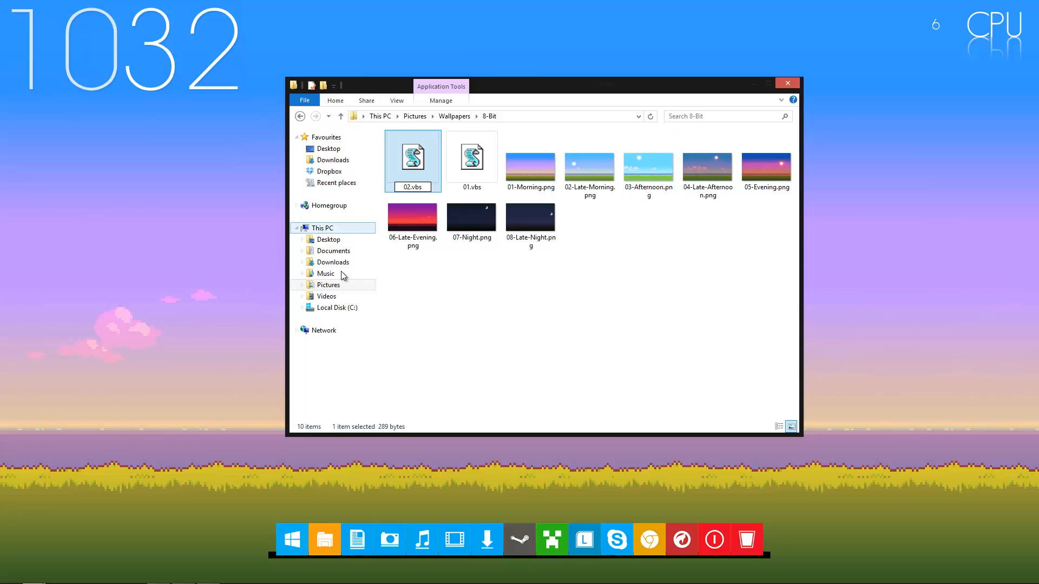
key(Return)
Open 02.vbs for editing and change the image name in its wallpaper line to 02-Late-Morning.png
right_click(521, 157)
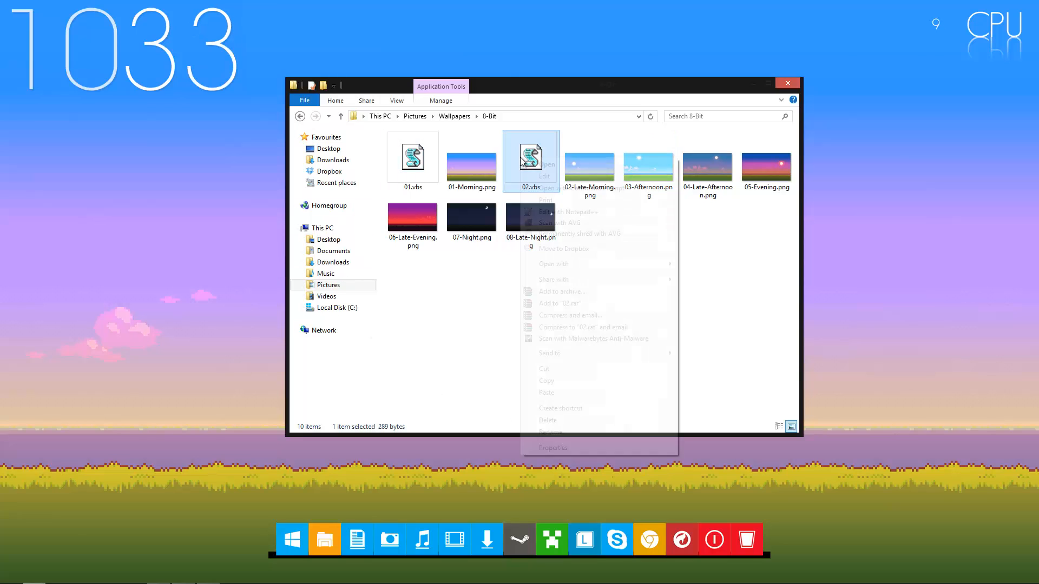
click(544, 176)
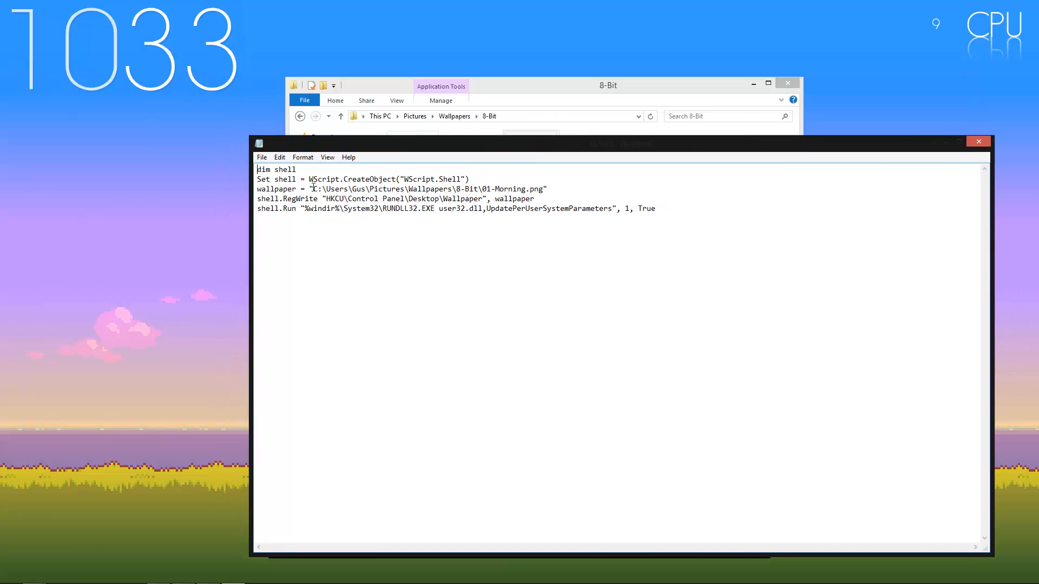
drag(314, 188, 536, 192)
click(489, 187)
text(Late-)
drag(315, 188, 476, 199)
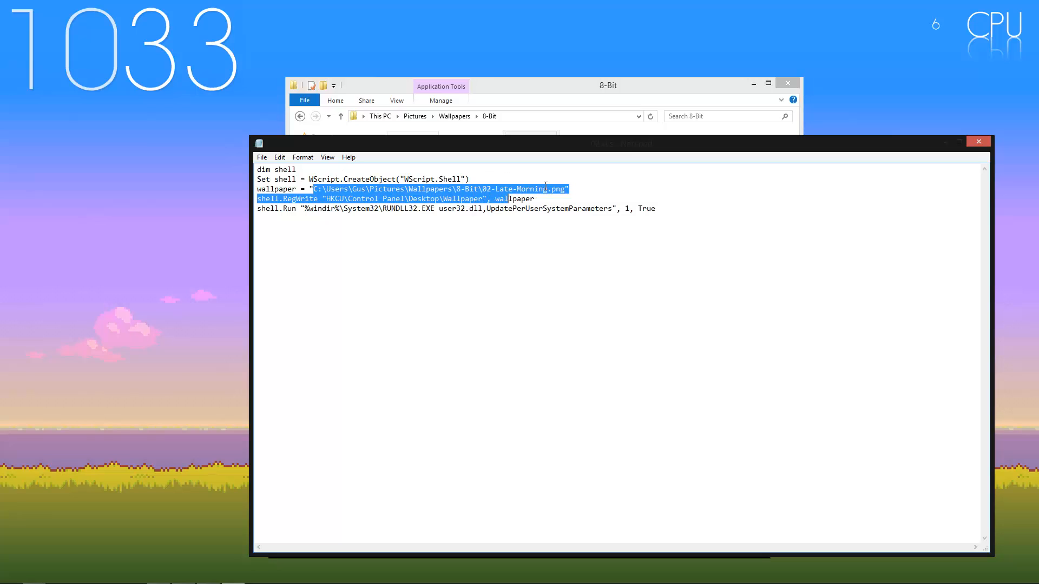
click(546, 189)
drag(544, 188, 257, 189)
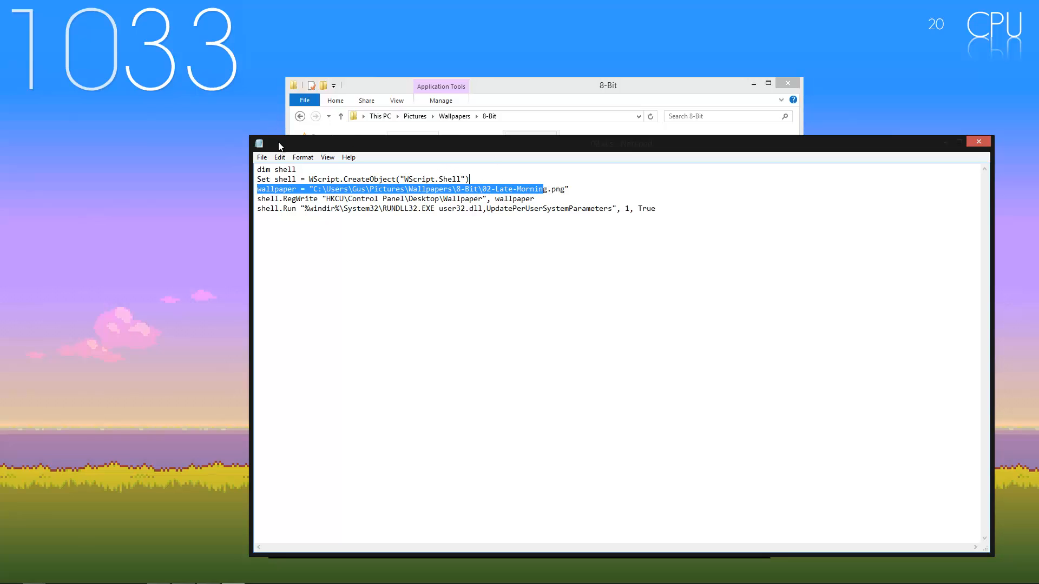
drag(313, 189, 491, 199)
click(551, 189)
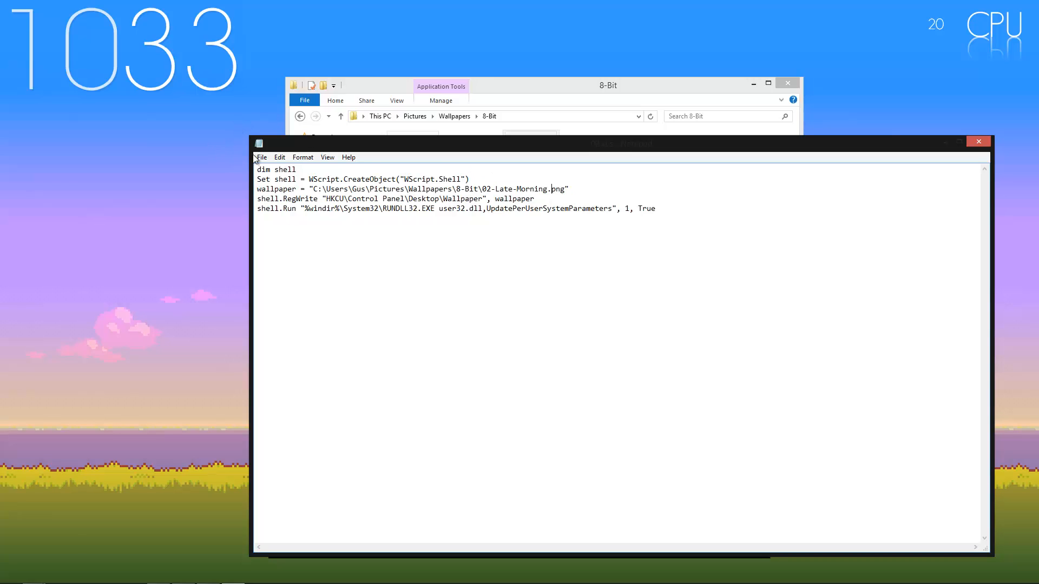
Save and close the 02.vbs script, and run it to apply the 02-Late-Morning.png wallpaper
click(256, 157)
click(289, 195)
click(980, 144)
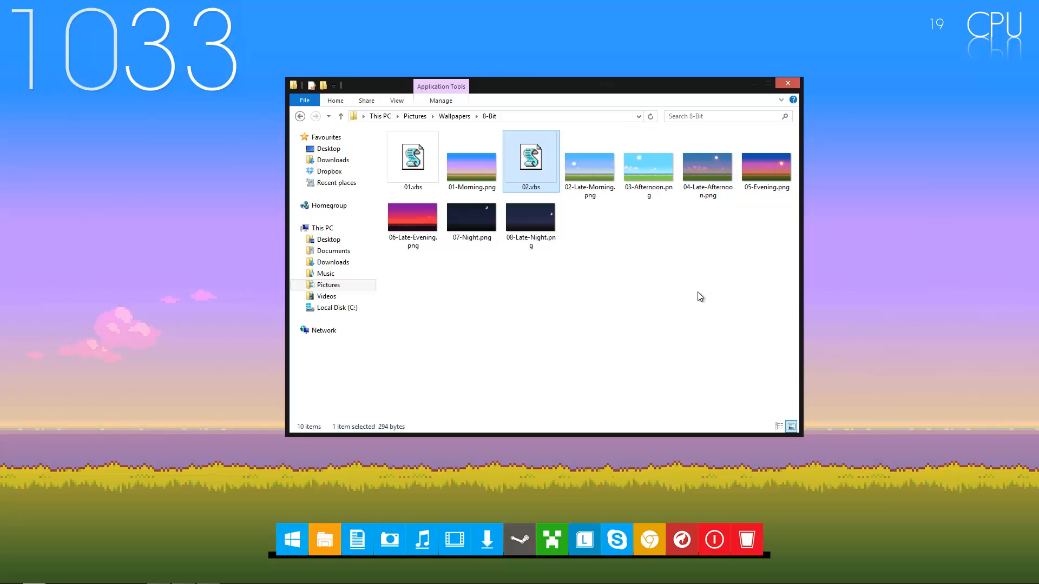
double_click(544, 169)
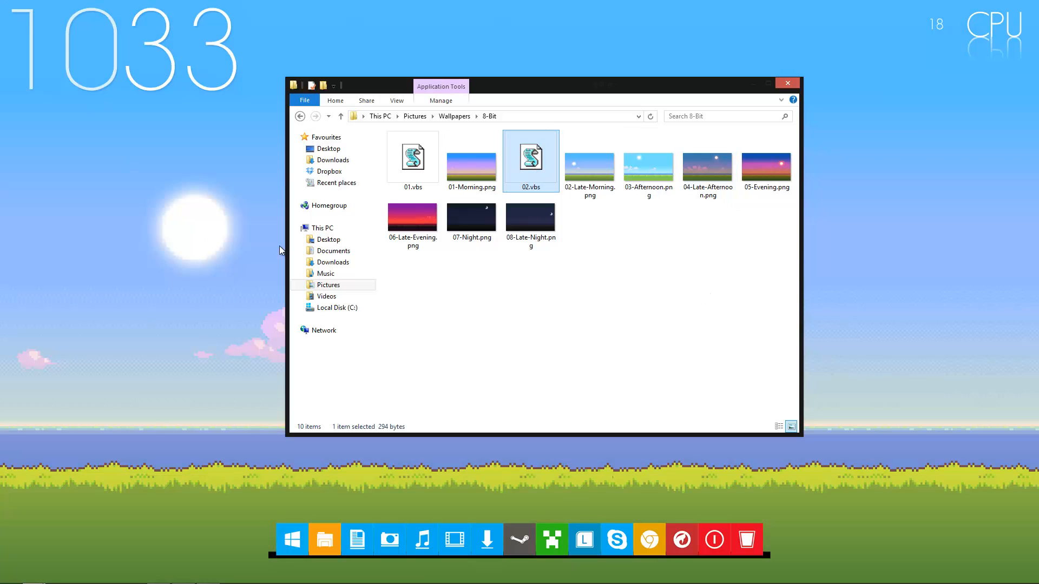
click(622, 359)
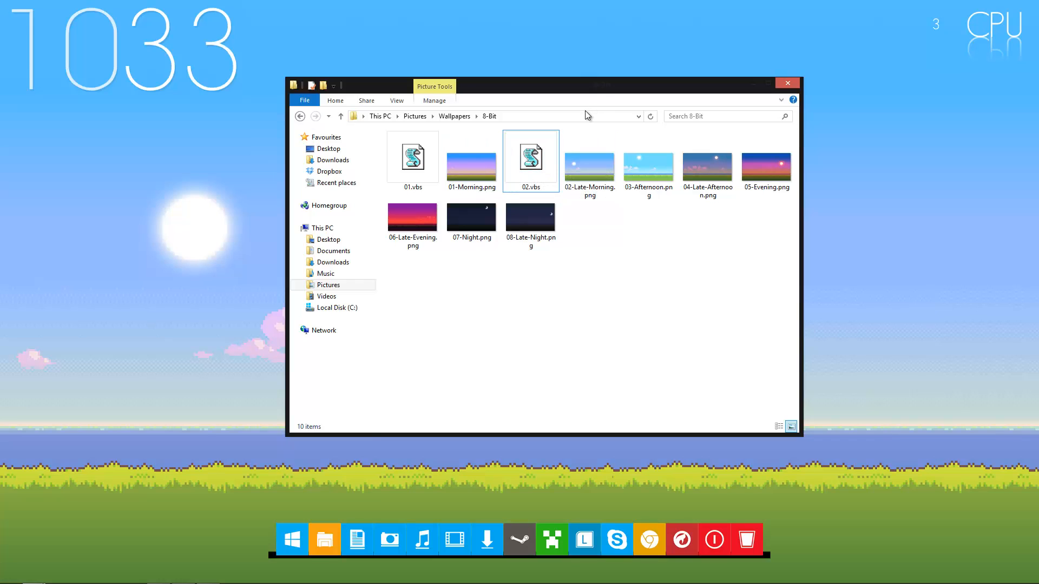
Duplicate 02.vbs in the 8-Bit folder and rename the copy as 03.vbs
click(523, 140)
key(ctrl+c)
key(ctrl+v)
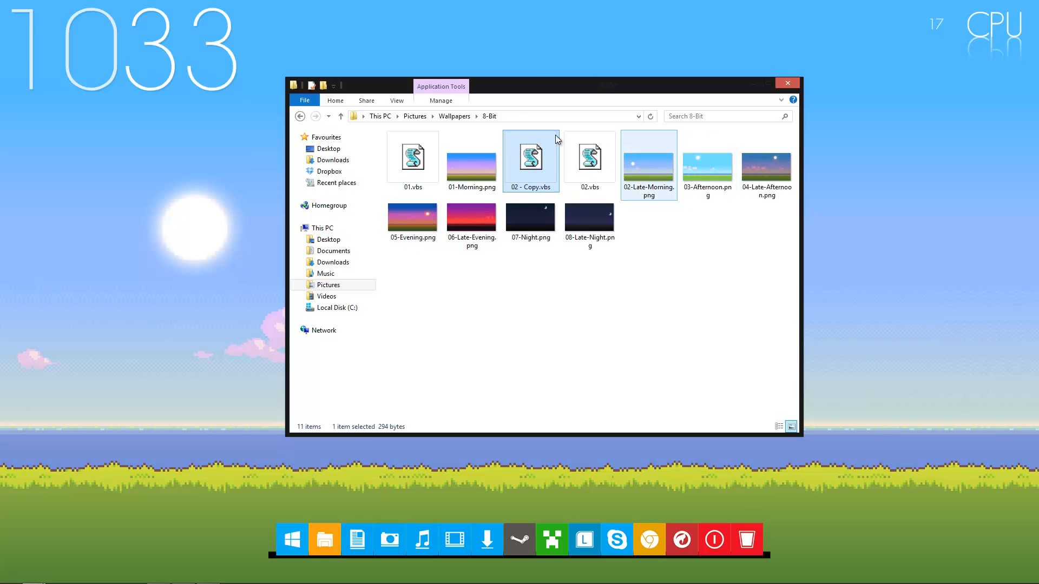
click(519, 186)
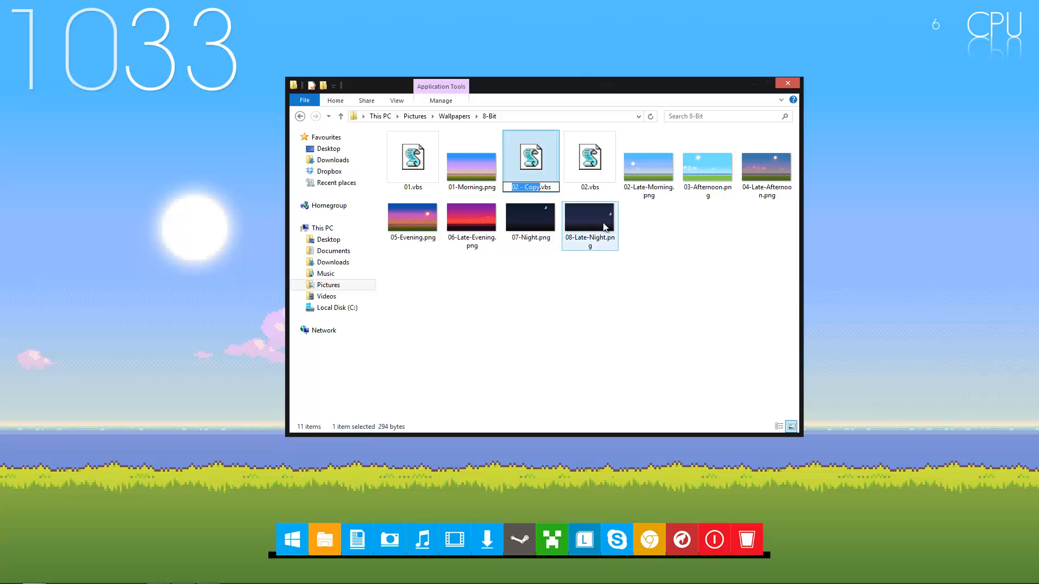
text(03)
key(Return)
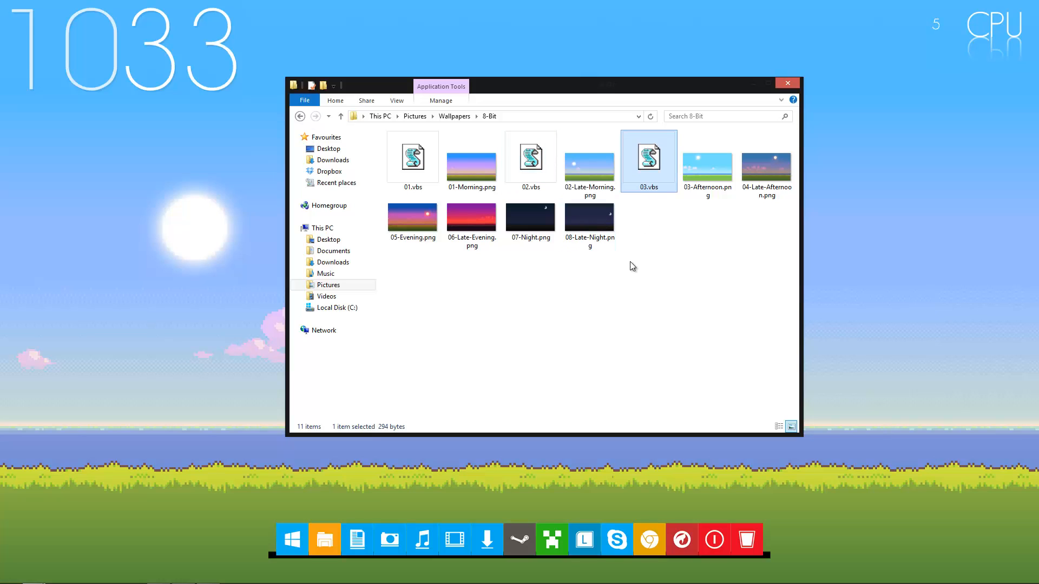
Open 03.vbs for editing in the maximized 8-Bit folder and change the image name in its wallpaper line to 03-Afternoon.png
drag(698, 85, 716, 1)
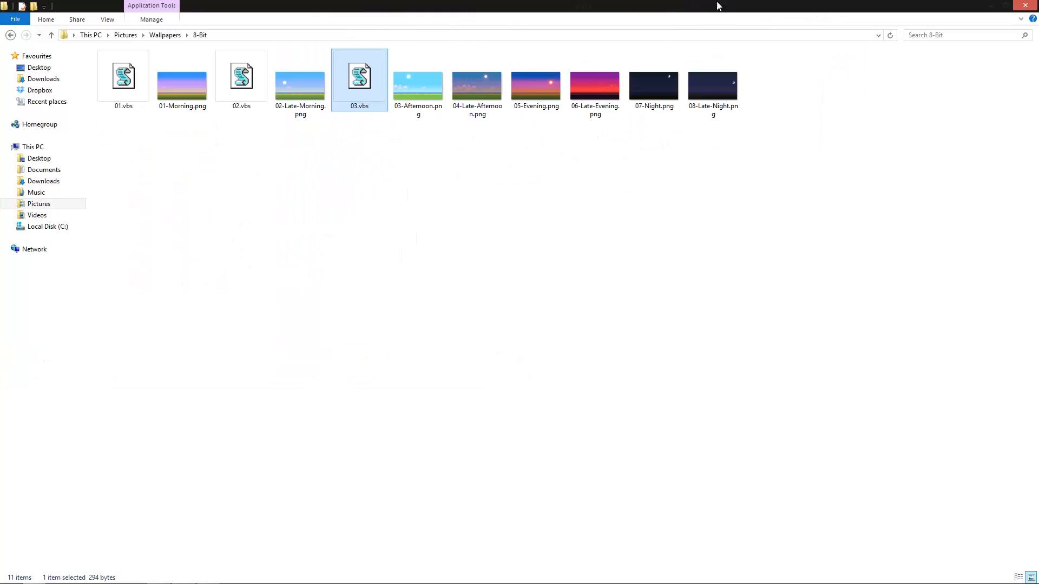
right_click(377, 99)
click(392, 117)
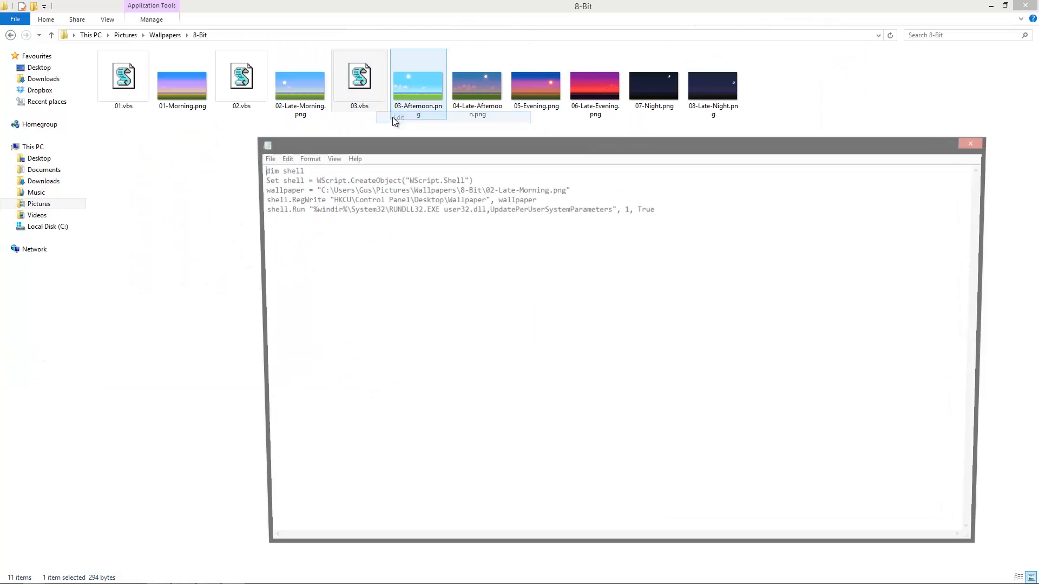
drag(488, 189, 552, 188)
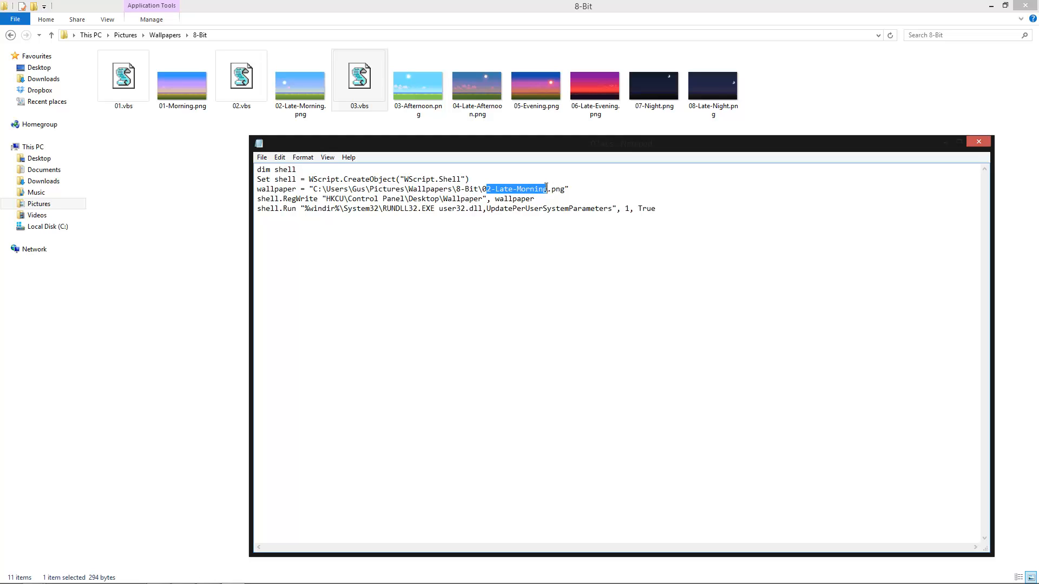
text(03-Aft)
key(BackSpace)
key(BackSpace)
key(BackSpace)
key(BackSpace)
key(BackSpace)
key(BackSpace)
text(3-Afternn)
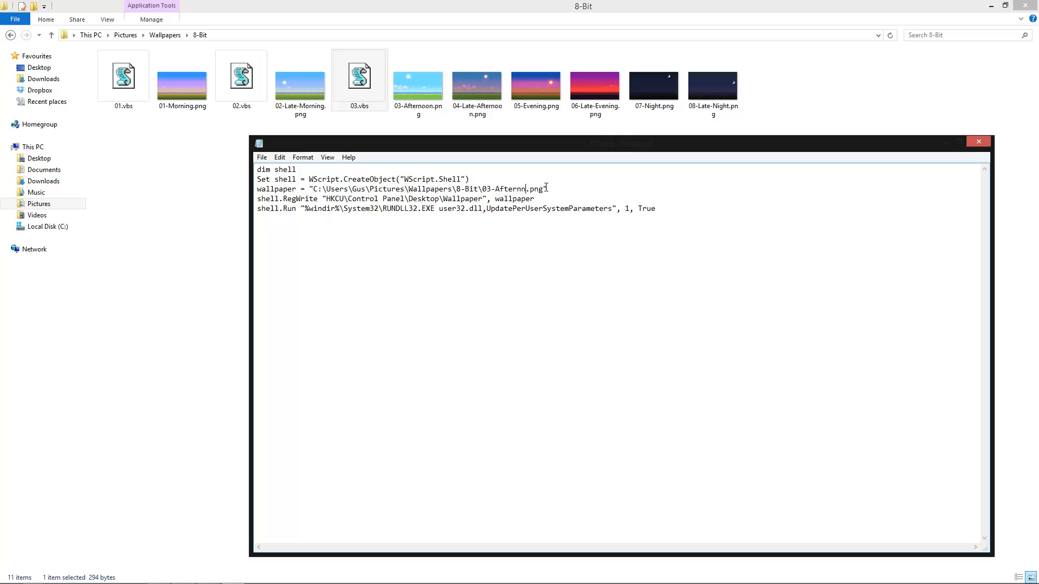
text(on)
drag(539, 189, 556, 190)
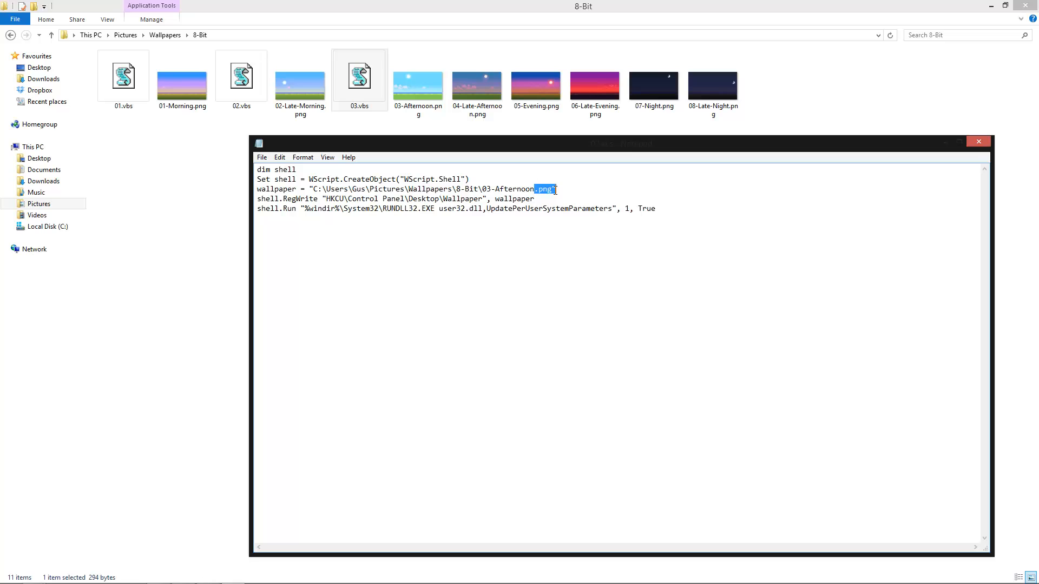
Save the changes to the 03.vbs script and close it
click(262, 157)
click(279, 193)
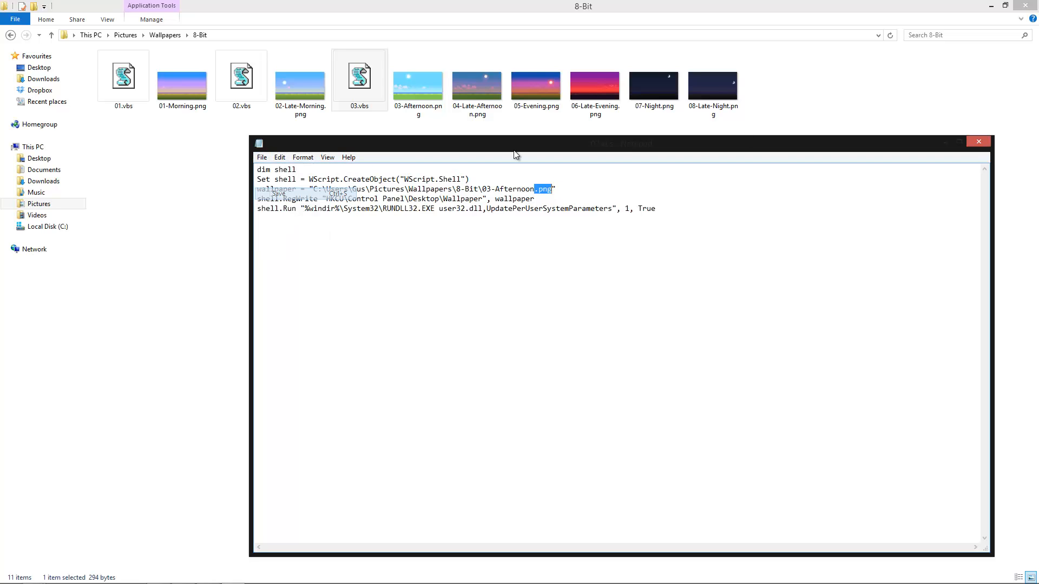
click(978, 142)
click(576, 116)
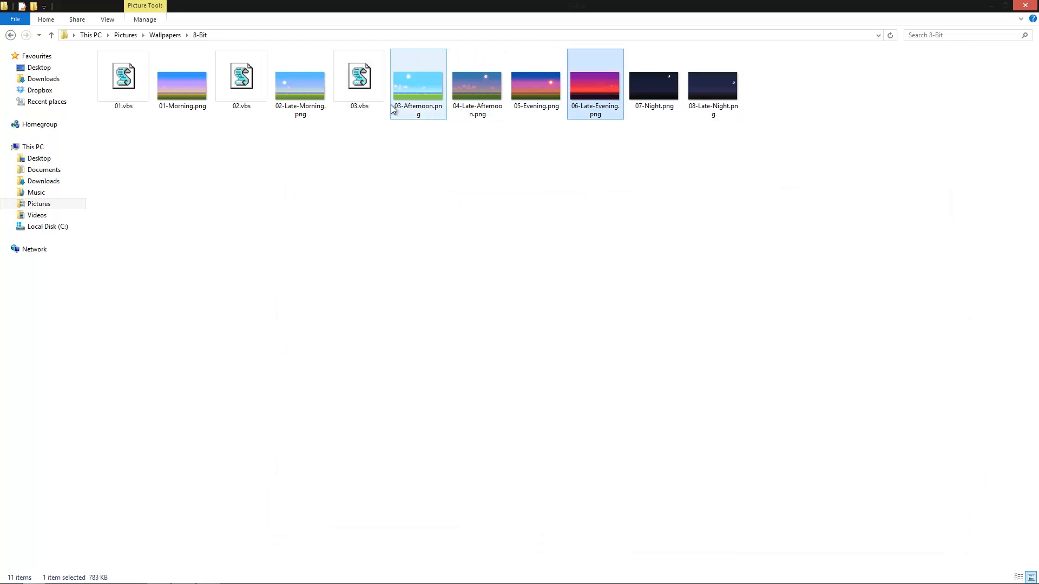
Check the file name and file type of 01-Morning.png in its properties, then close them
click(177, 122)
right_click(184, 110)
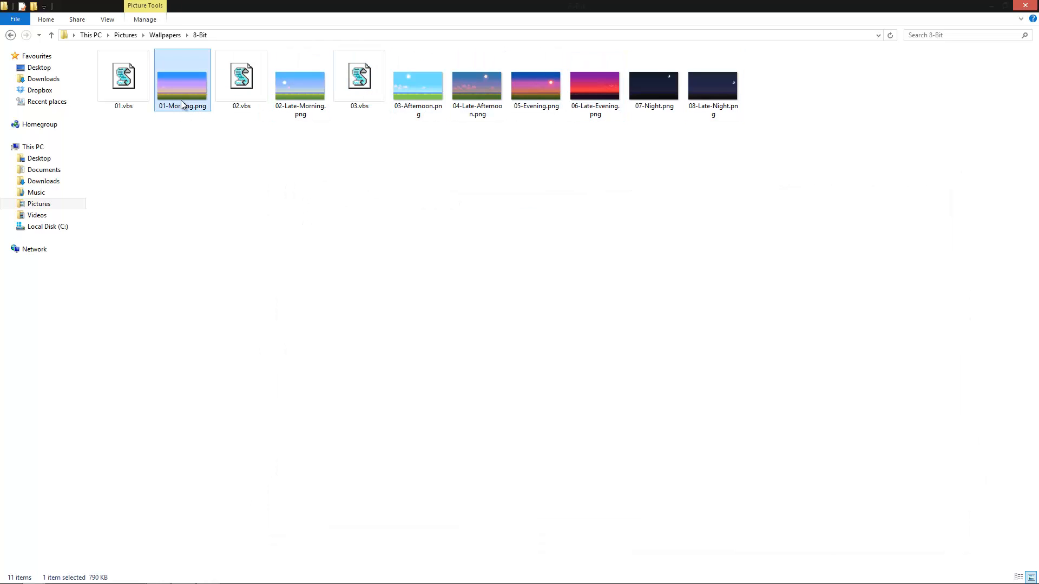
click(255, 423)
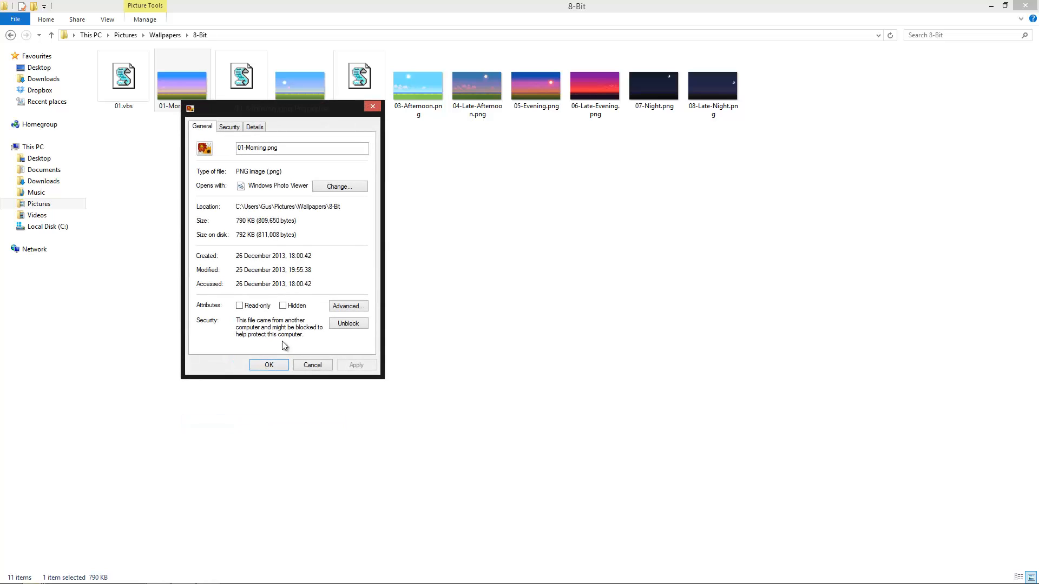
drag(278, 148, 222, 173)
click(268, 171)
click(269, 365)
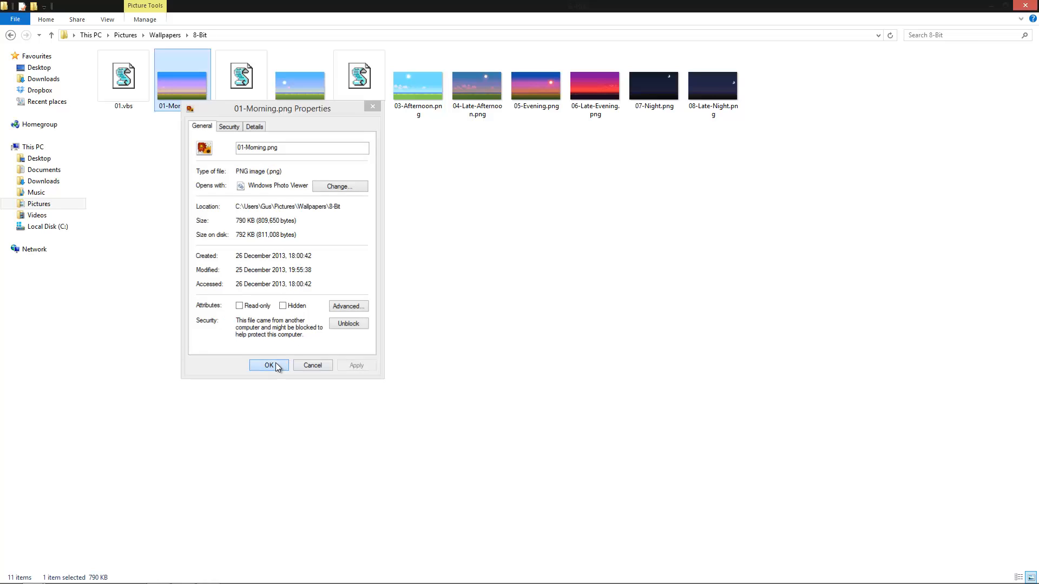
click(387, 187)
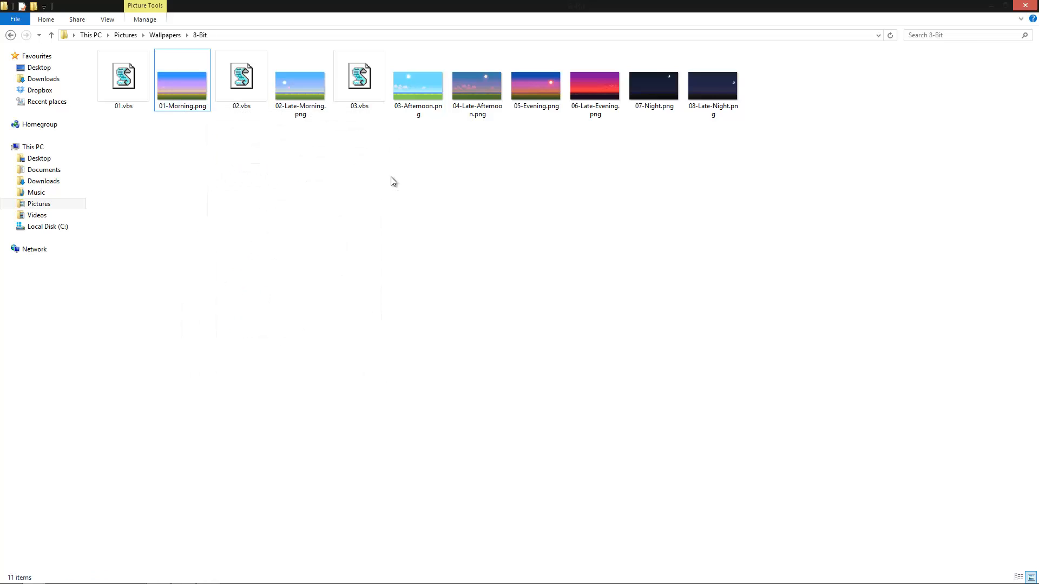
click(346, 58)
click(262, 60)
click(123, 76)
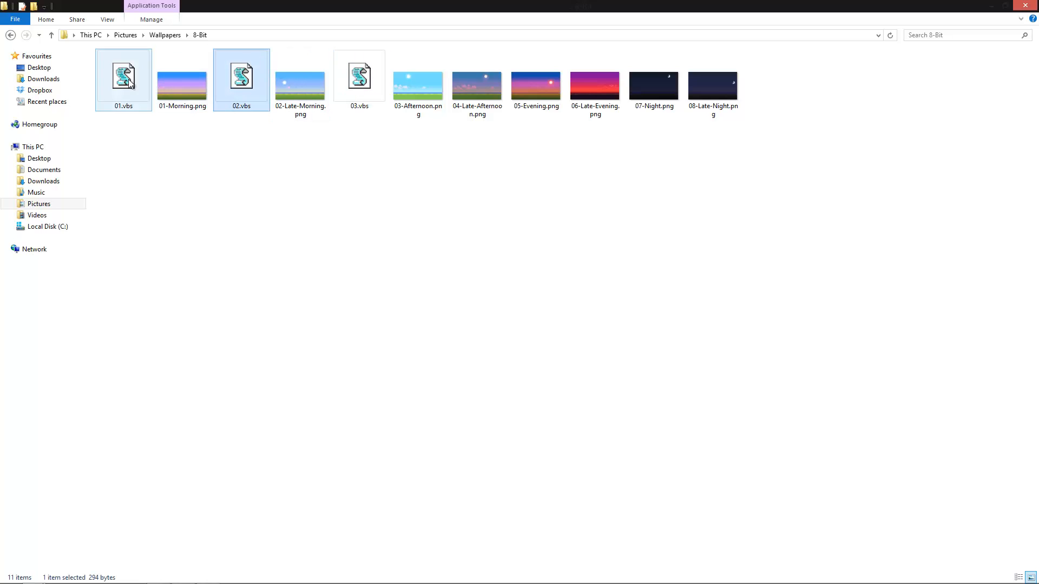
click(428, 279)
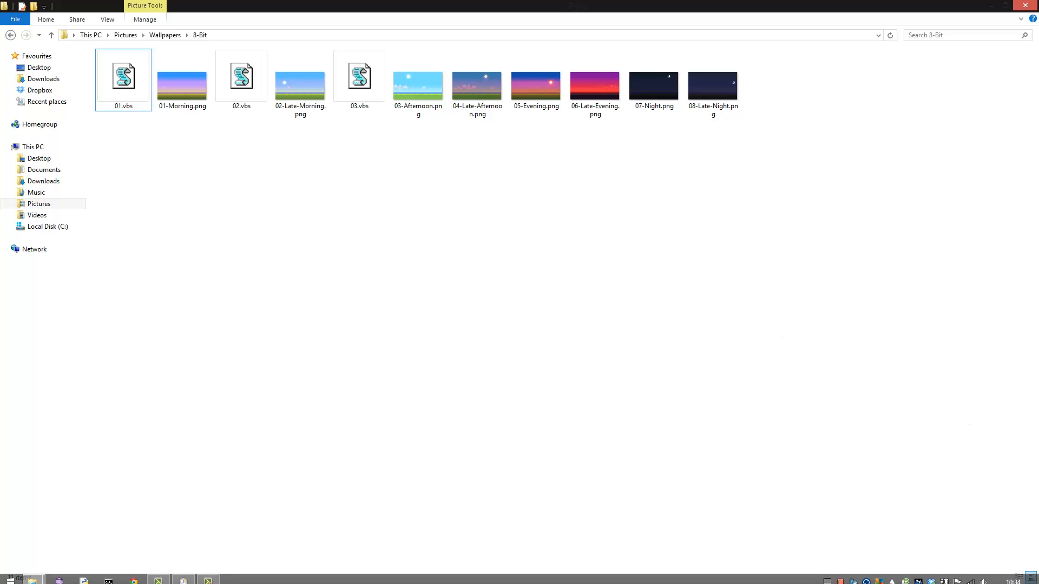
click(182, 577)
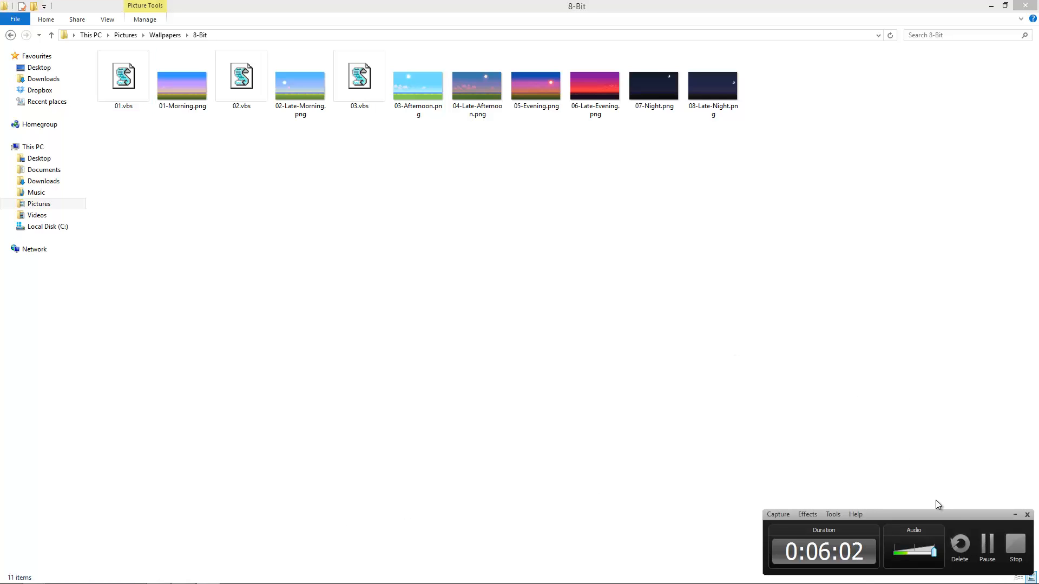
click(984, 550)
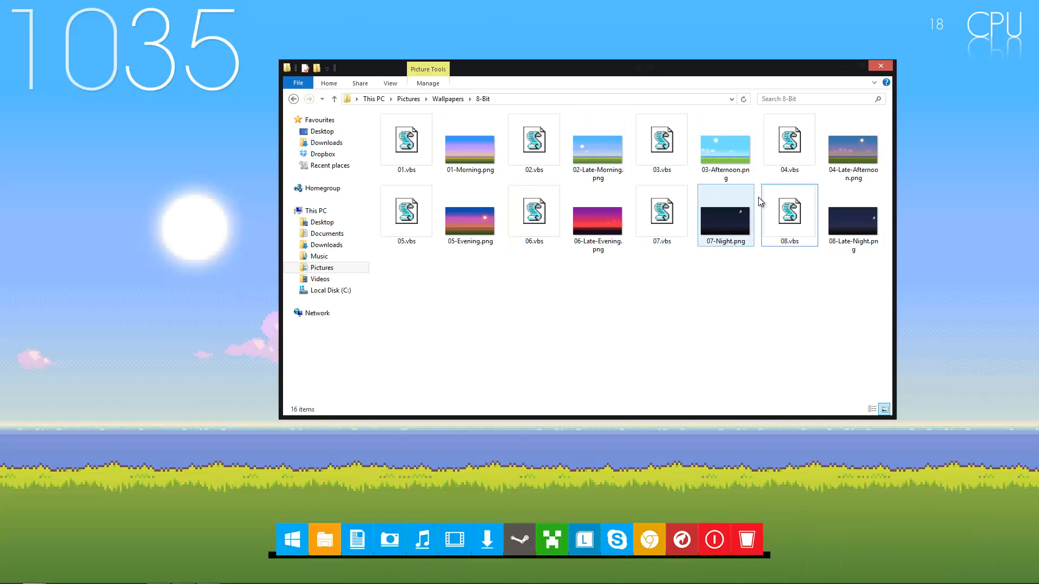
Test the wallpaper scripts by running 07.vbs, 05.vbs and 06.vbs, and run 05.vbs again
double_click(670, 213)
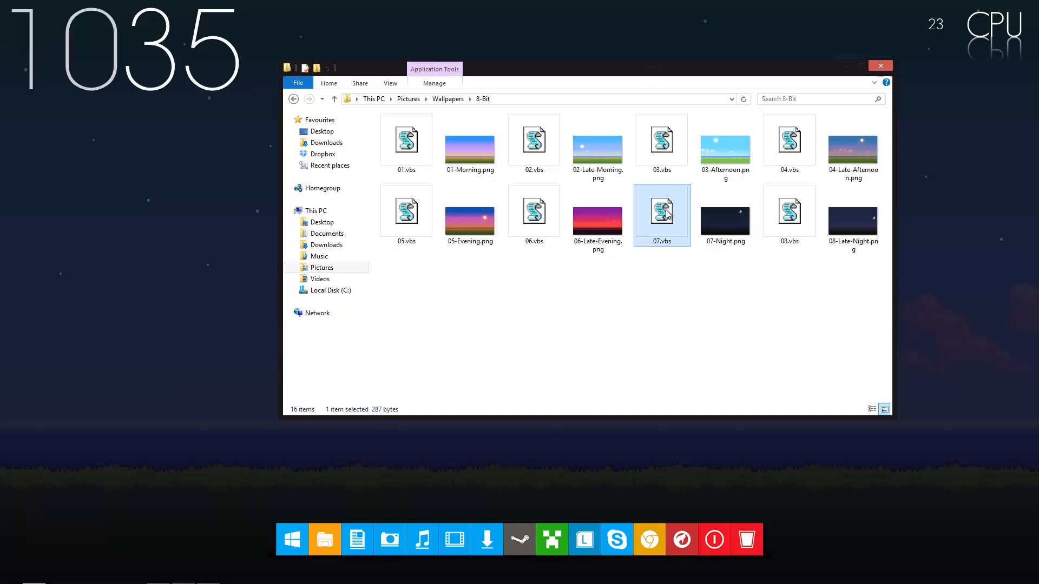
double_click(403, 211)
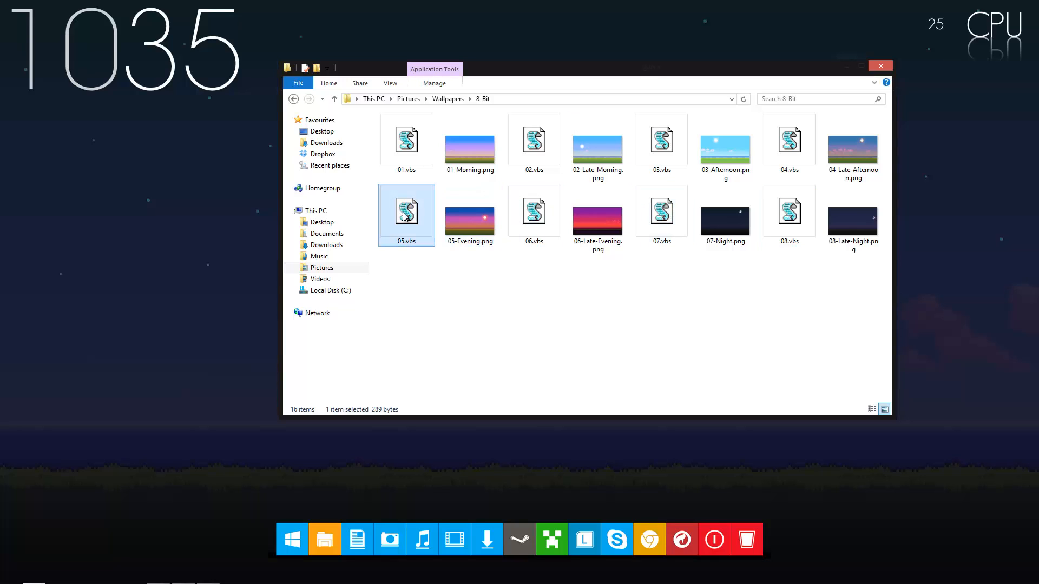
double_click(525, 237)
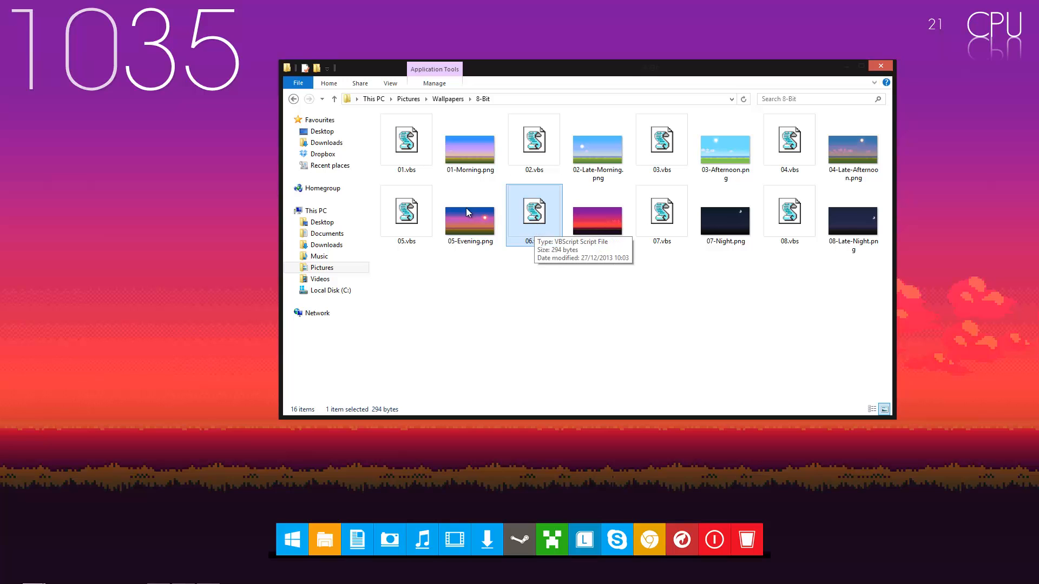
double_click(401, 211)
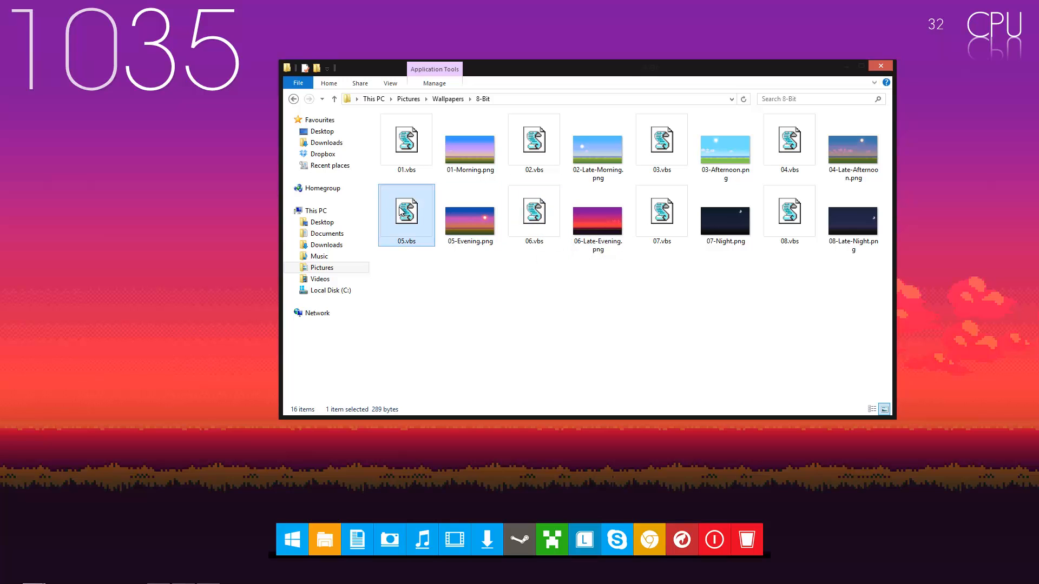
Check the wallpaper path in the 05.vbs code, close the file, and run the script to apply the 05-Evening.png wallpaper
right_click(401, 212)
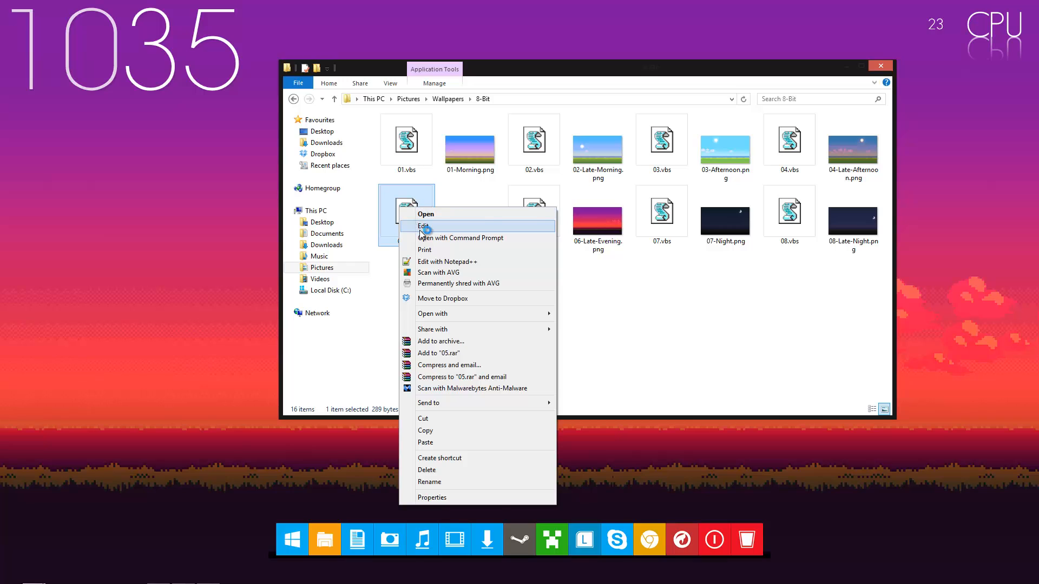
click(414, 224)
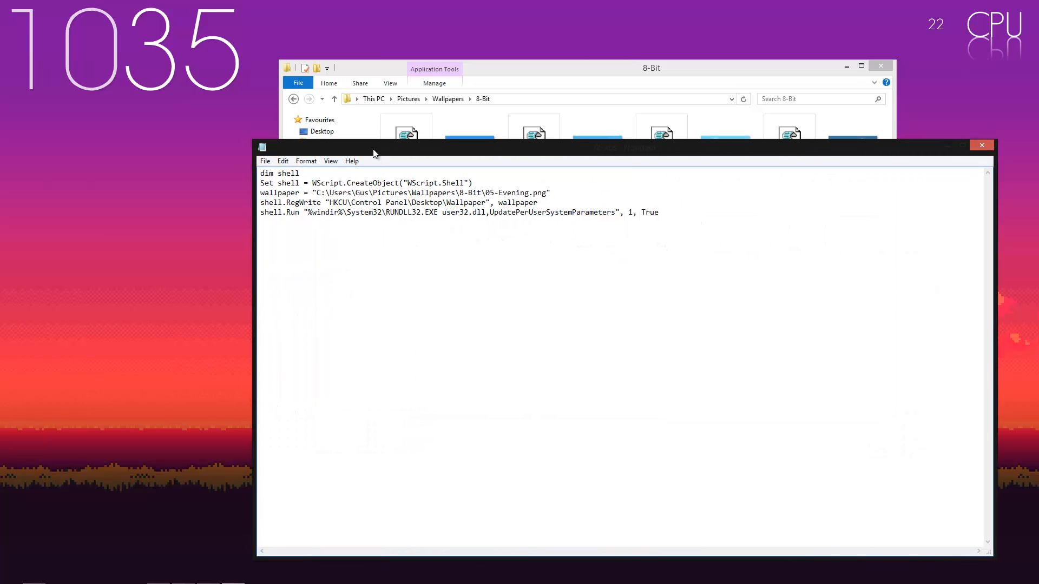
drag(373, 153, 315, 204)
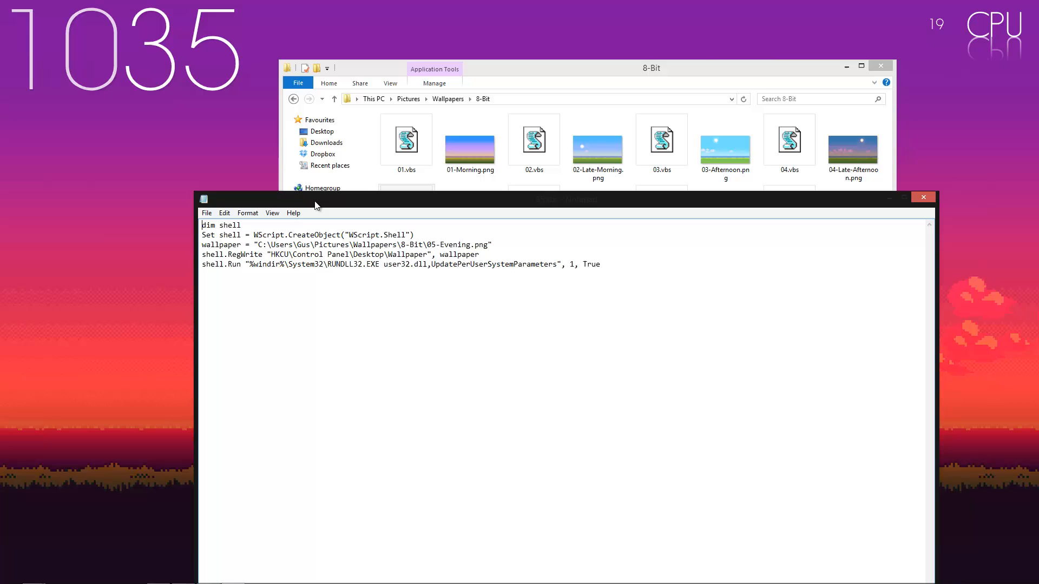
click(925, 197)
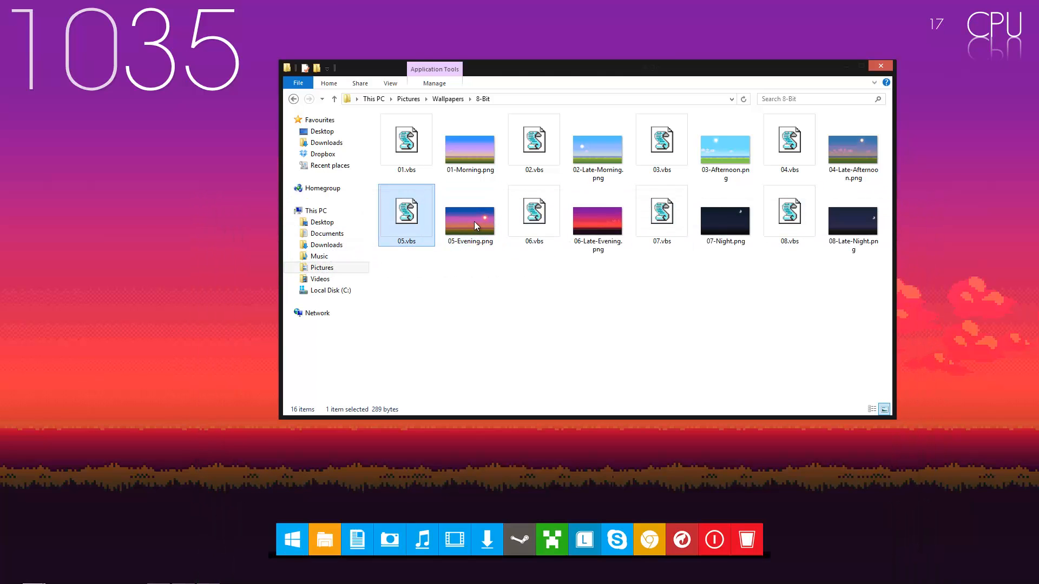
double_click(410, 228)
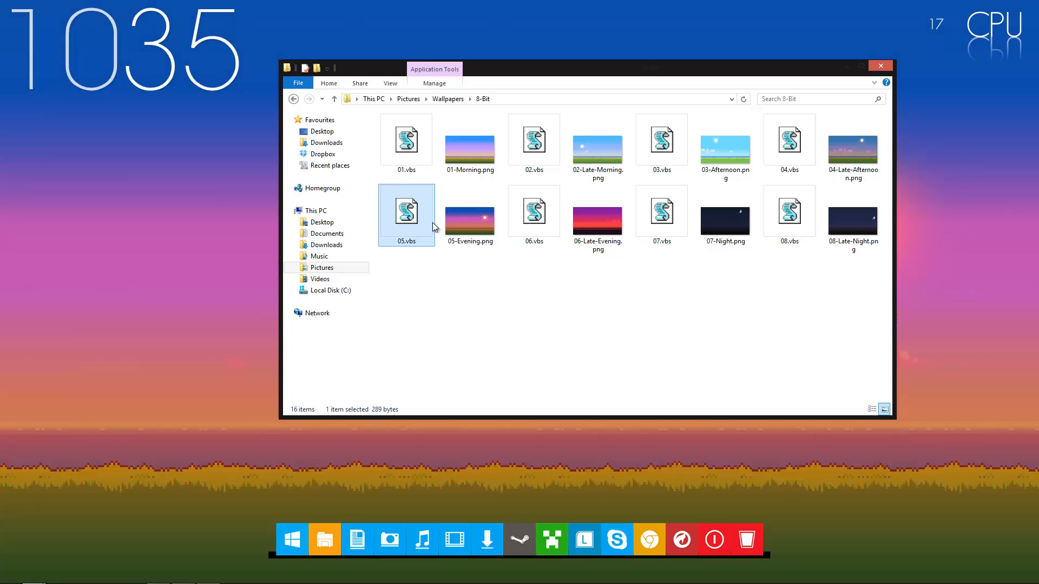
mouse_move(249, 582)
click(789, 162)
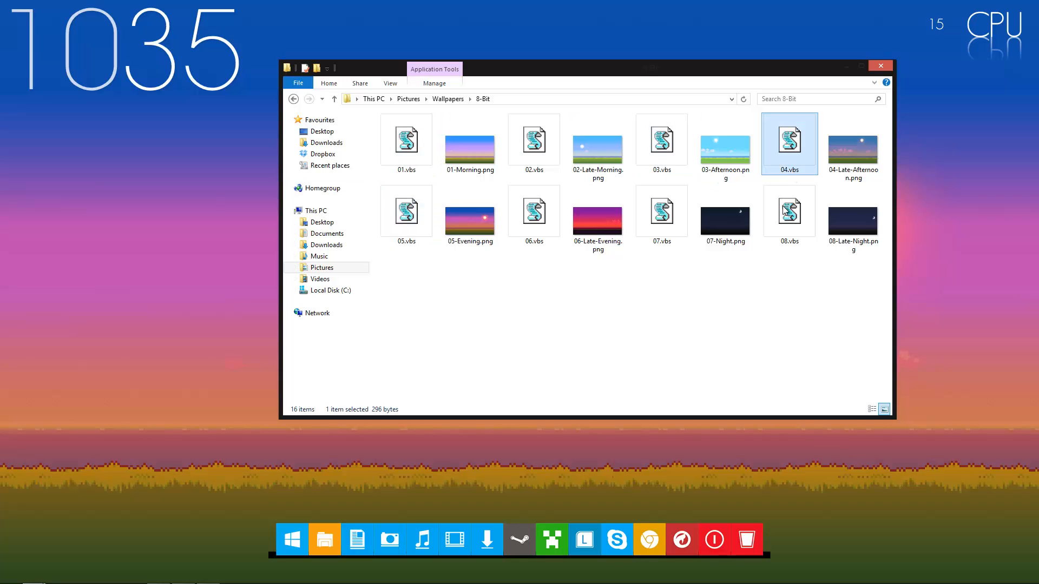
click(786, 211)
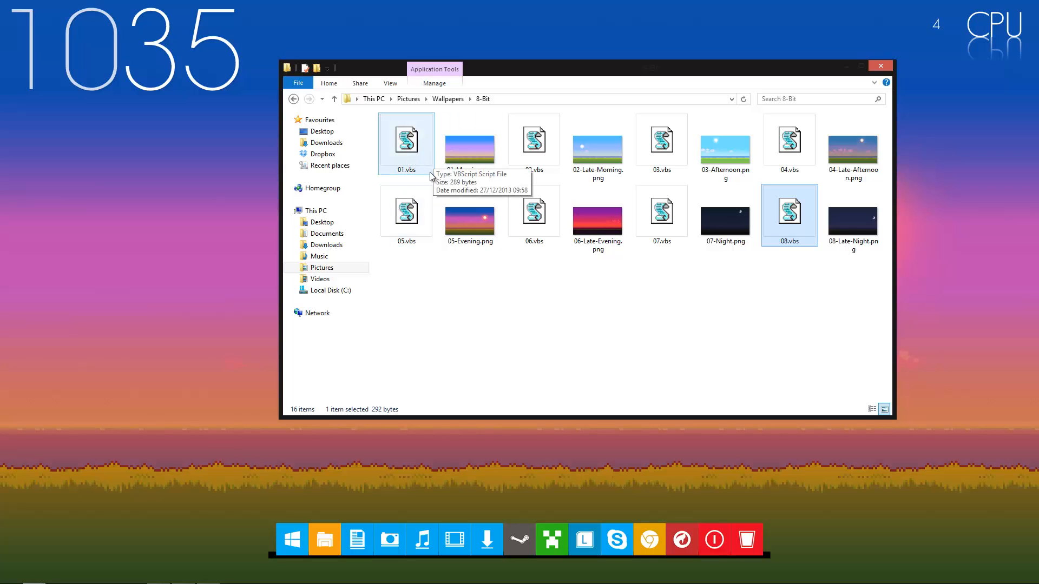
Open 01.vbs for editing in a maximized window, review its script code, and close it without changes
click(415, 163)
right_click(415, 163)
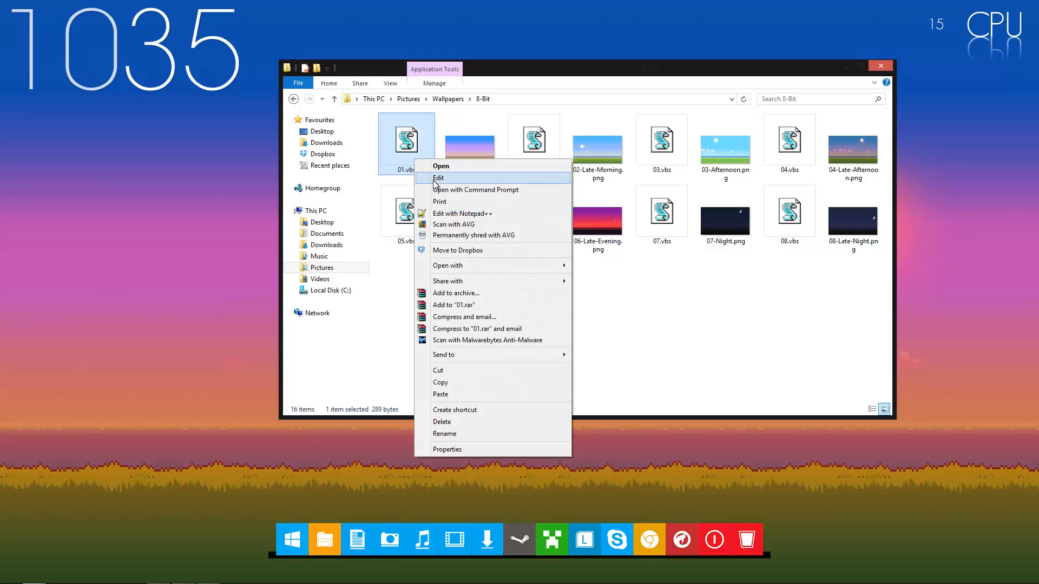
click(439, 179)
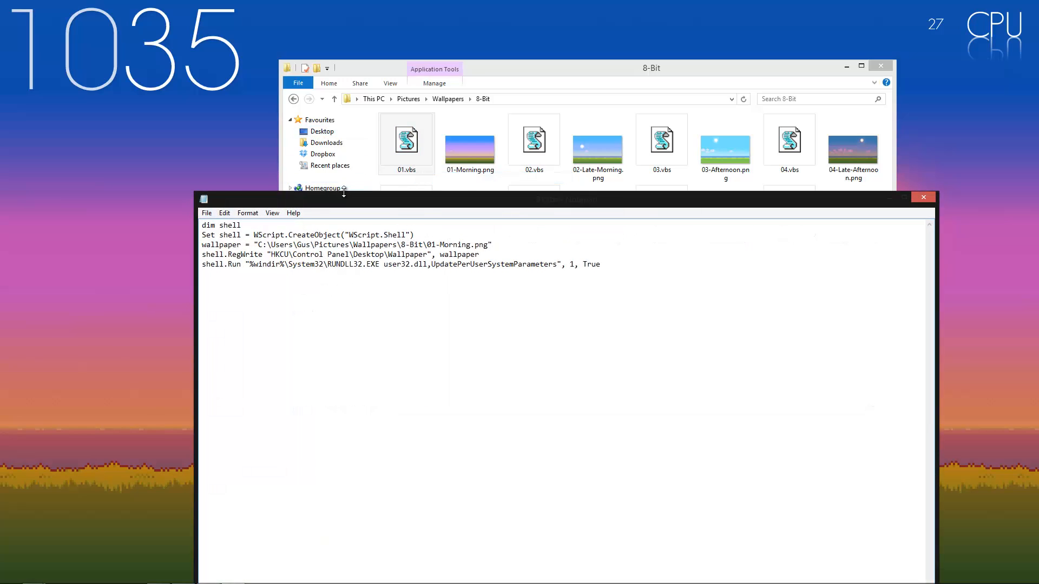
double_click(348, 200)
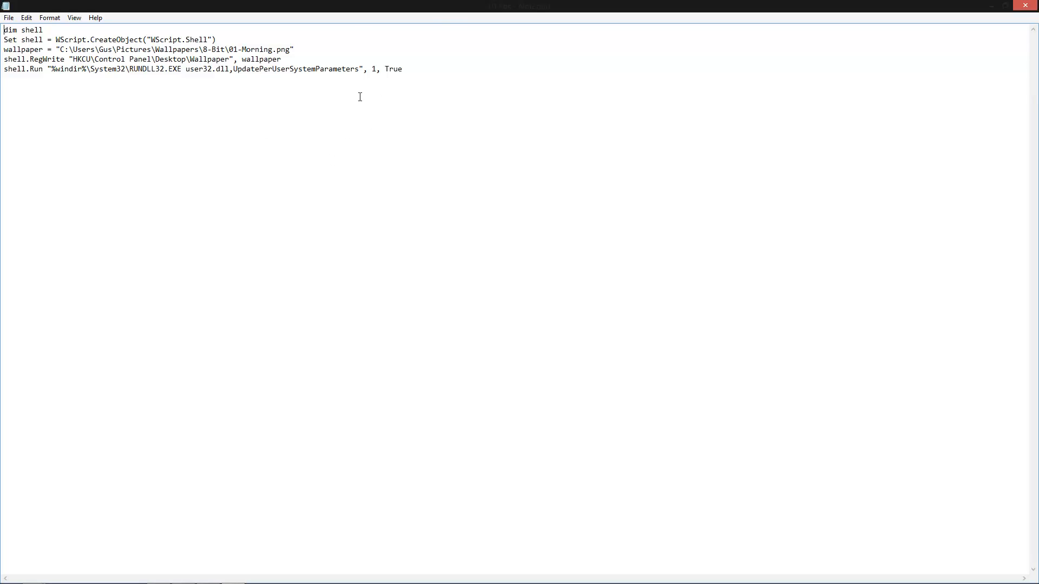
mouse_move(1036, 3)
click(1025, 5)
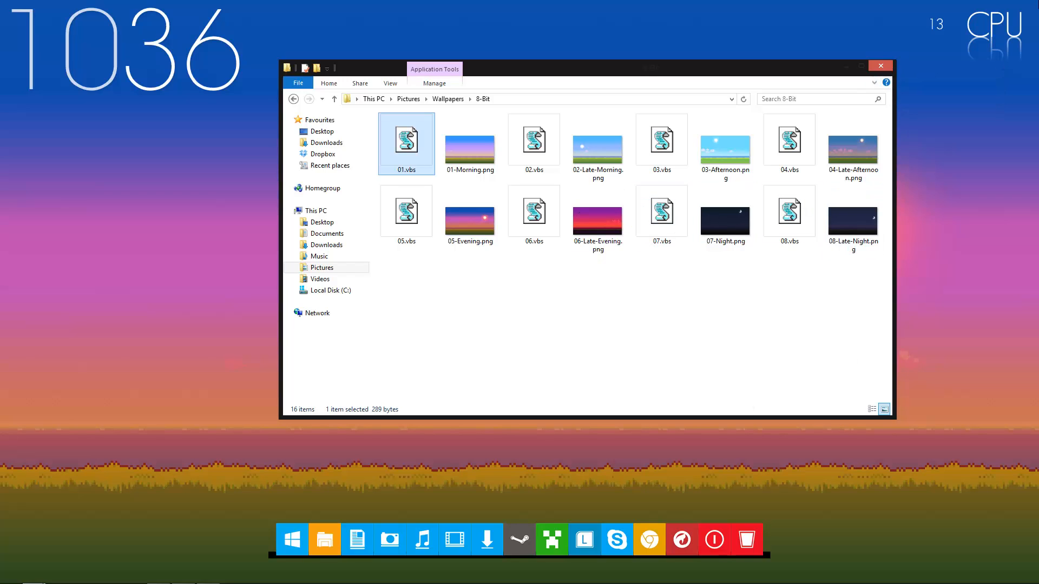
Search Windows for "schedule" and open Schedule tasks to bring up Task Scheduler
mouse_move(1037, 5)
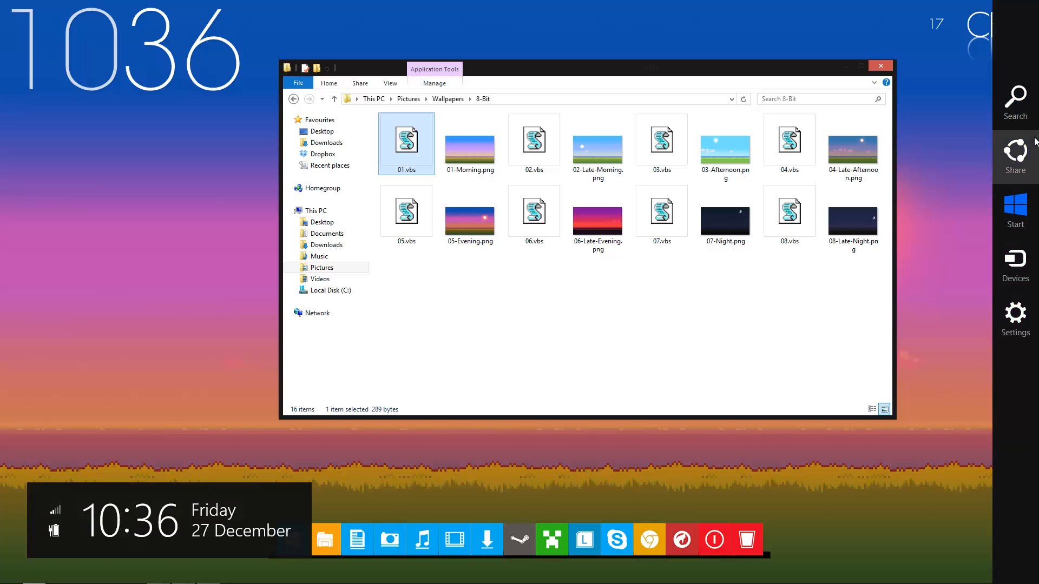
click(1016, 103)
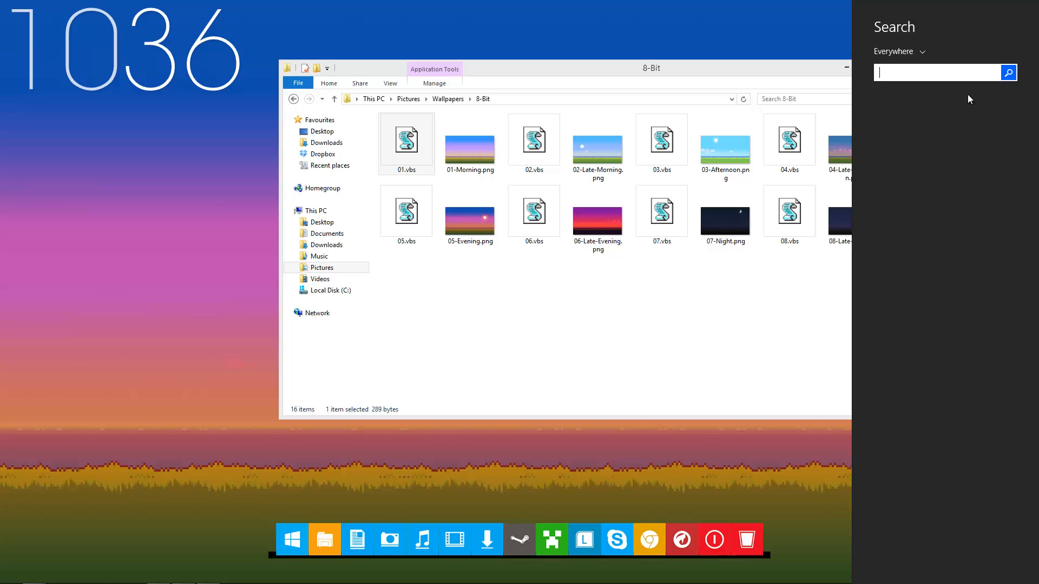
text(schedu)
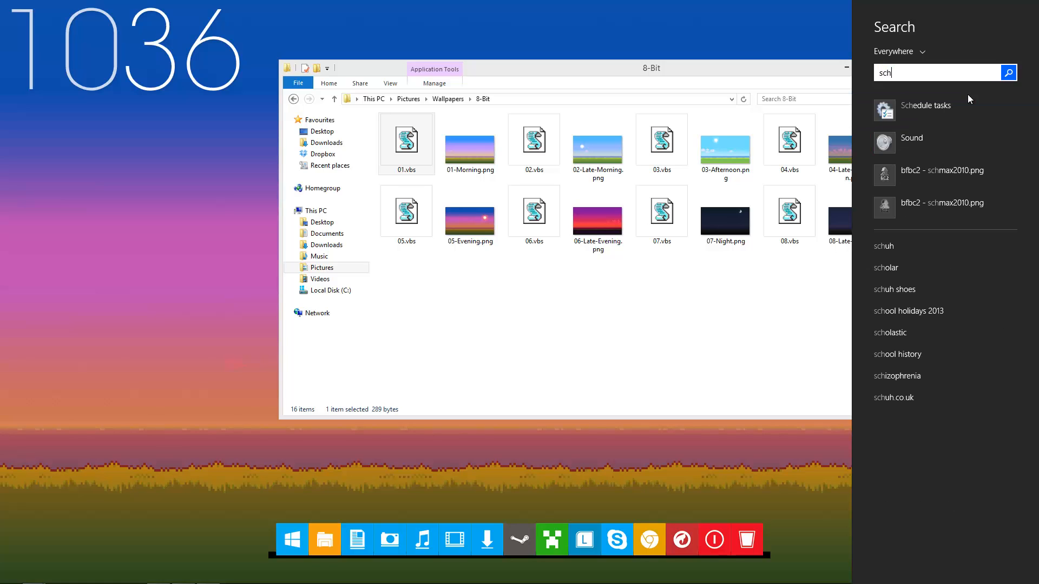
text(le)
click(958, 110)
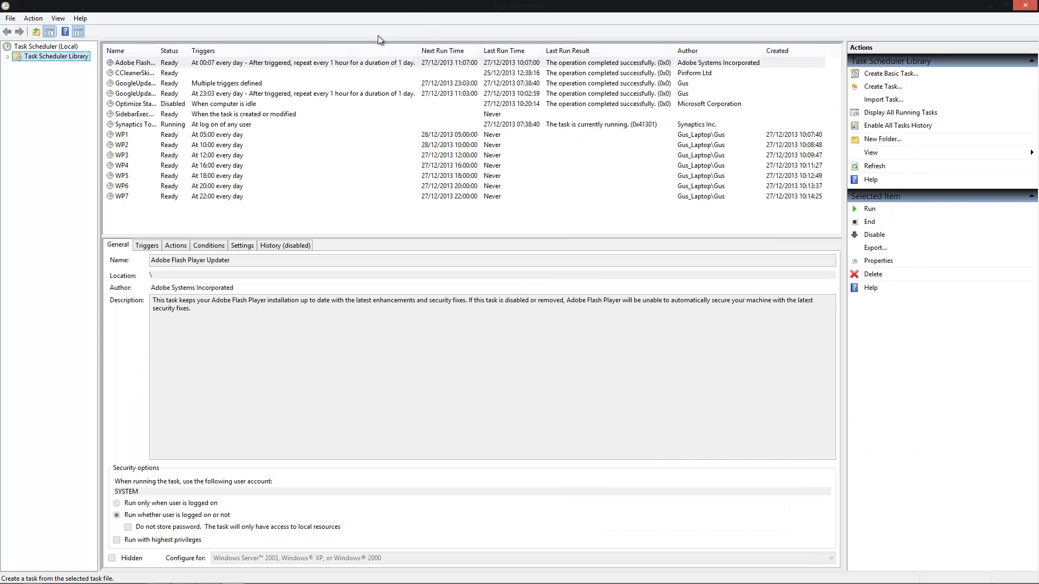
Examine the daily trigger times of the existing WP wallpaper tasks in the Task Scheduler Library
click(184, 138)
click(186, 144)
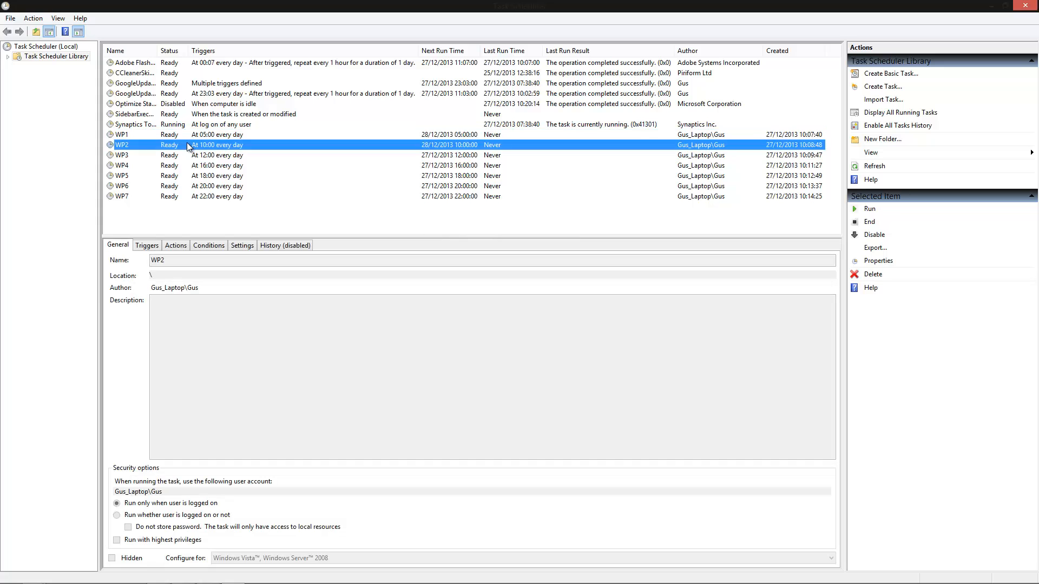
click(187, 156)
click(173, 188)
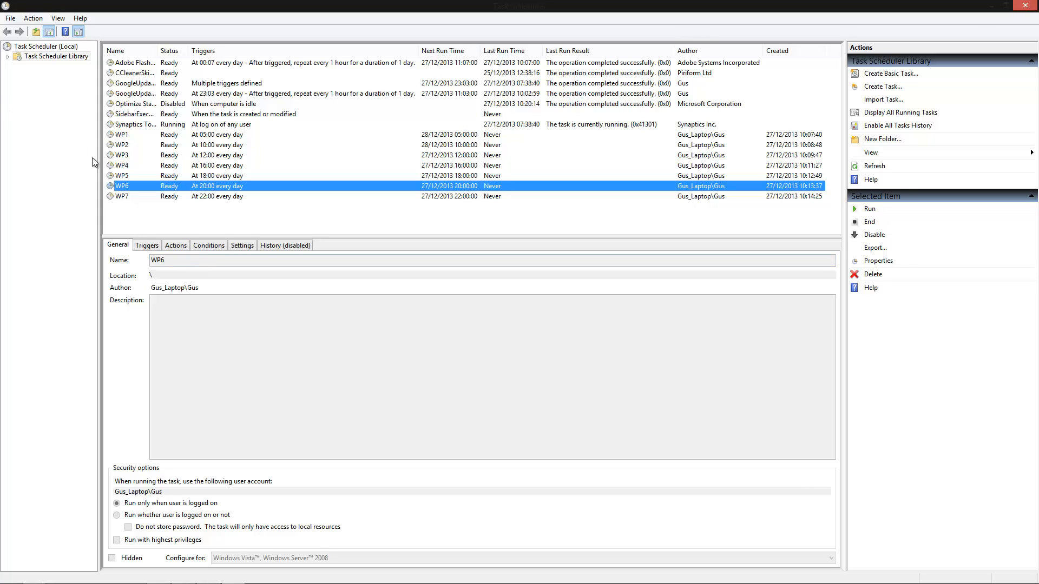
click(145, 134)
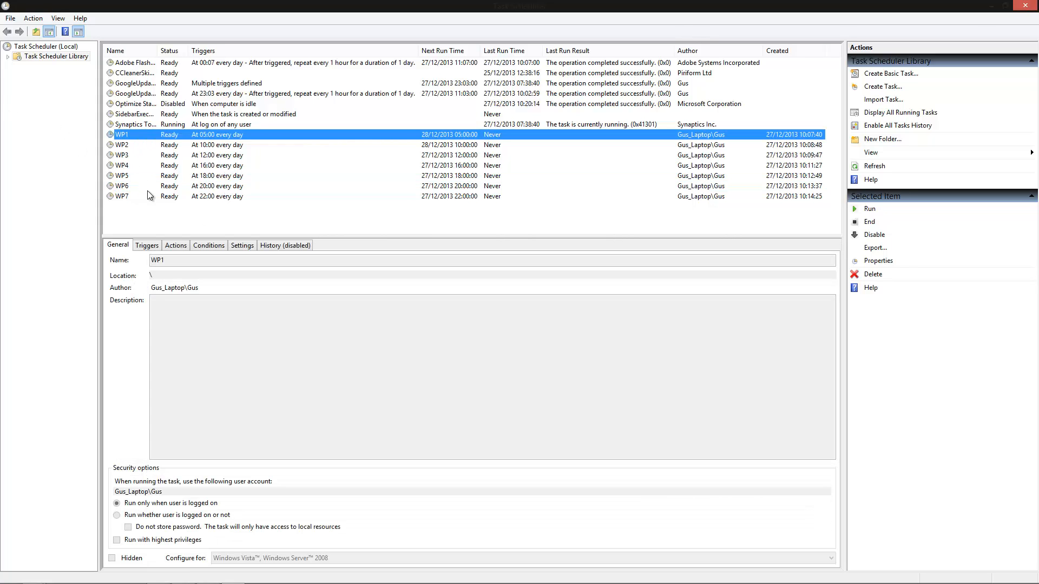
Create a task named WP8 and give it a daily trigger that starts at 00:00:00
click(147, 190)
click(151, 195)
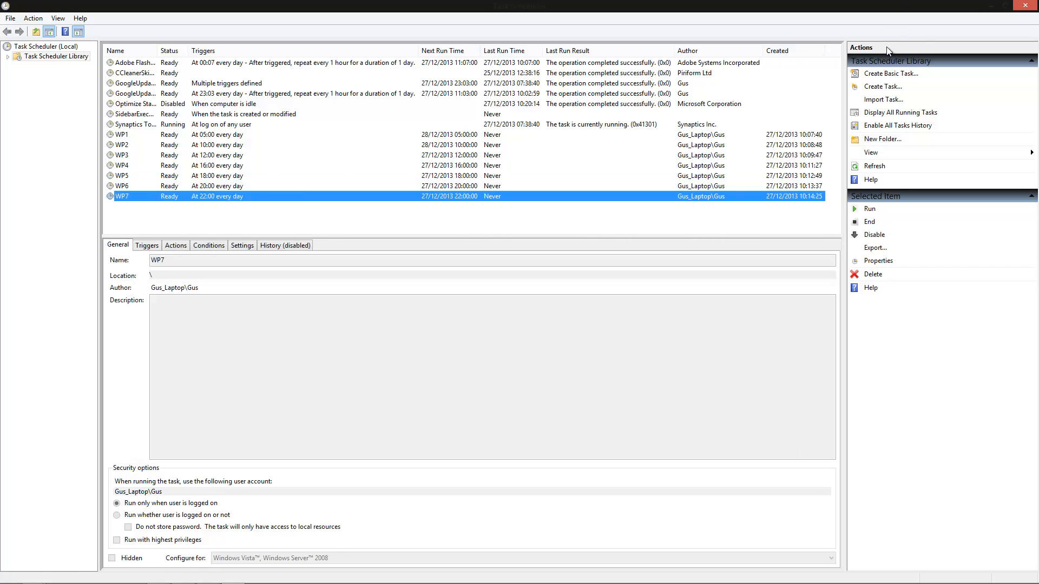
click(878, 89)
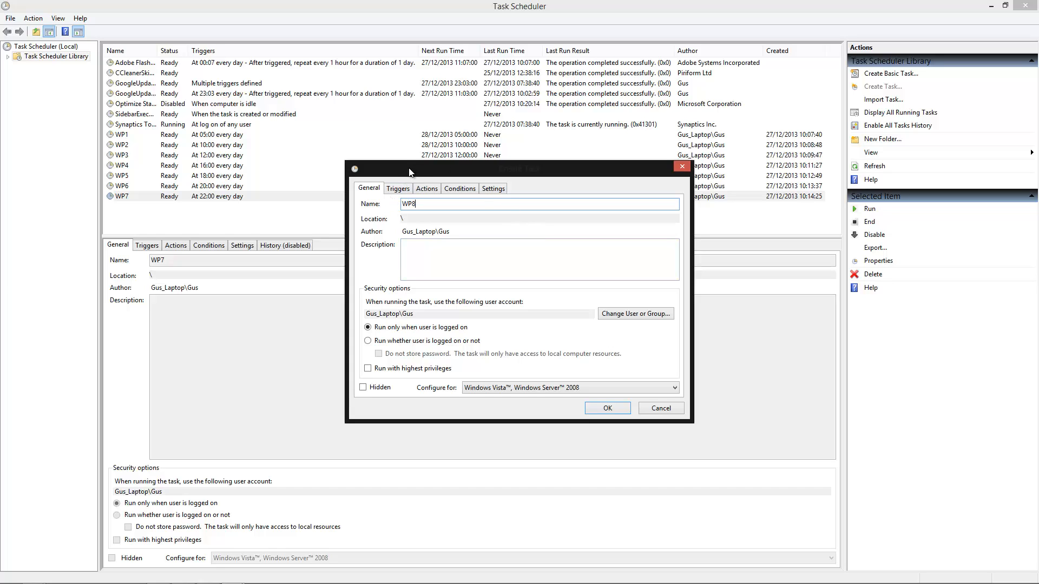
click(388, 189)
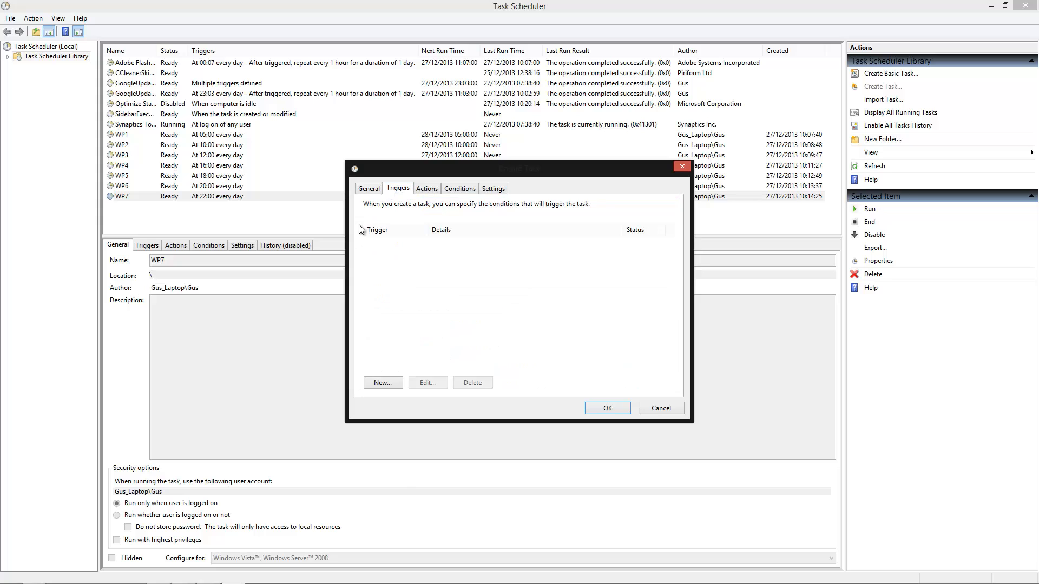
click(382, 384)
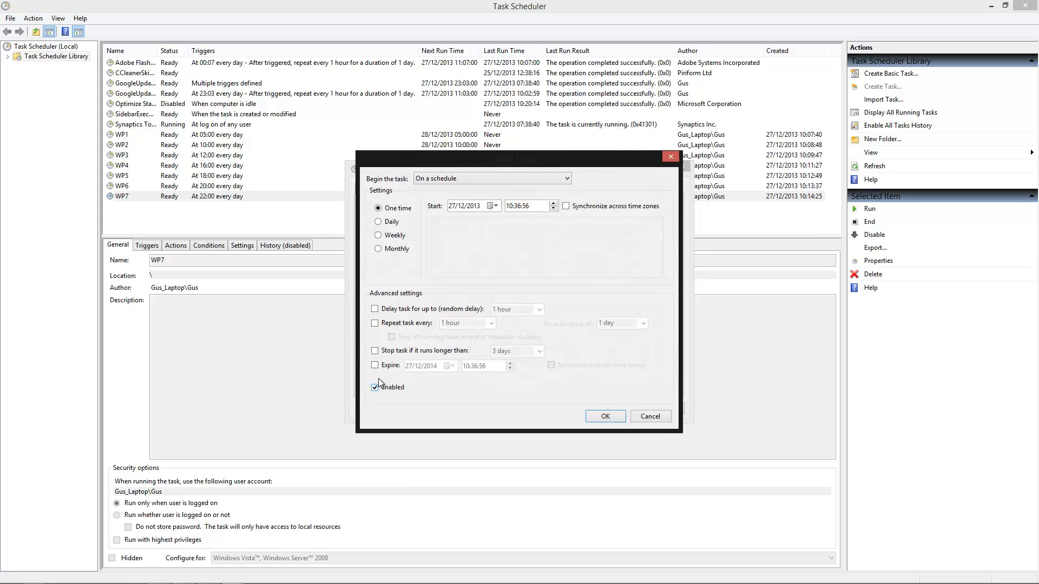
click(393, 223)
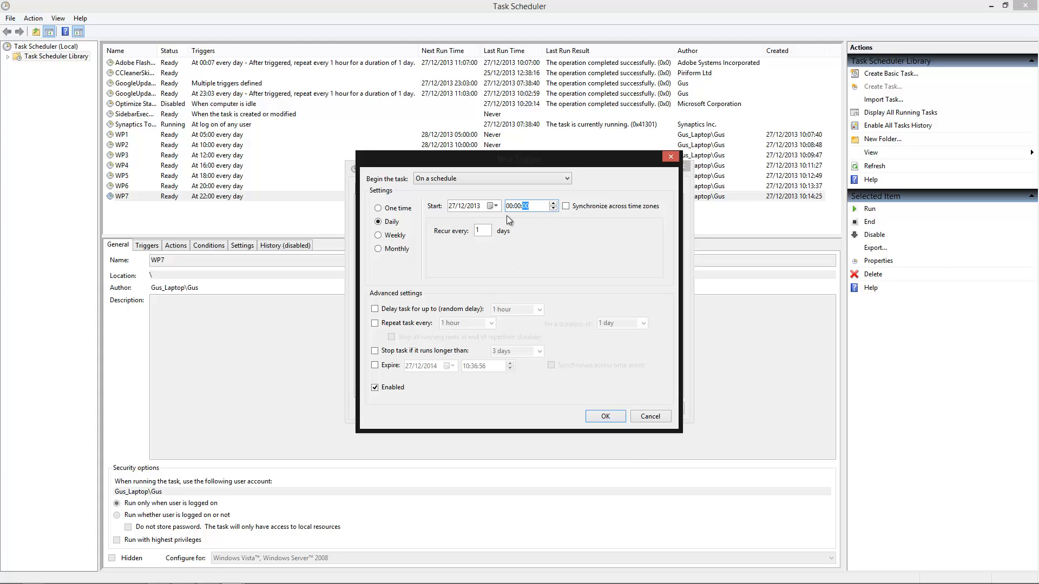
click(605, 416)
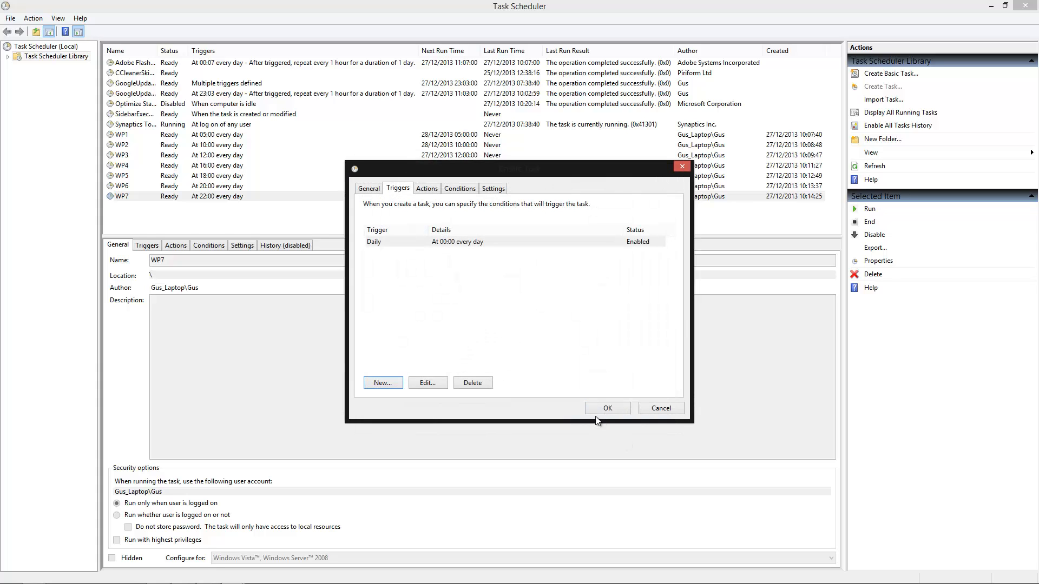
Add a Start a program action to the WP8 task that runs 08.vbs from the 8-Bit wallpapers folder
click(425, 189)
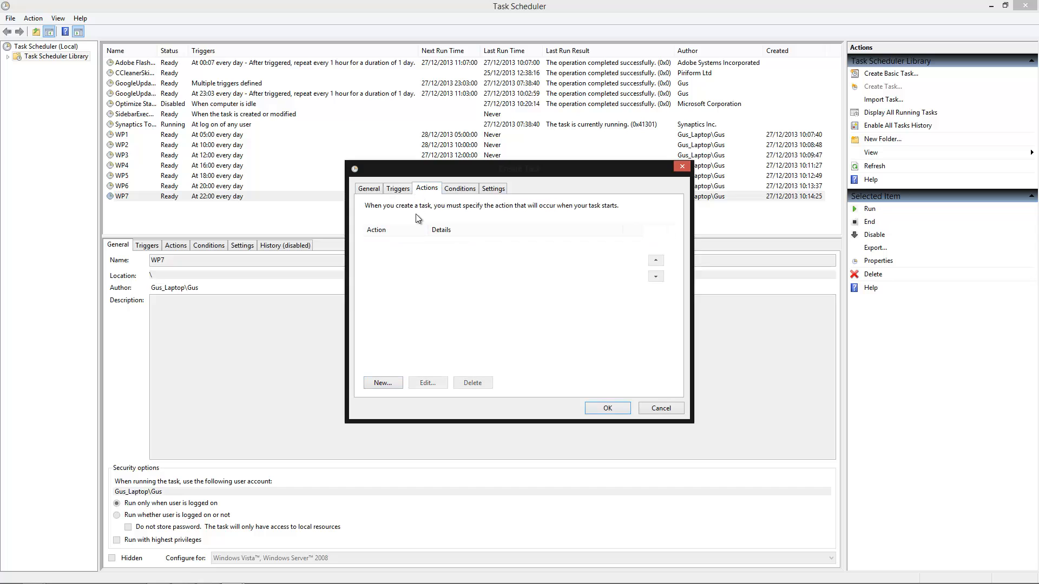
click(384, 383)
click(593, 246)
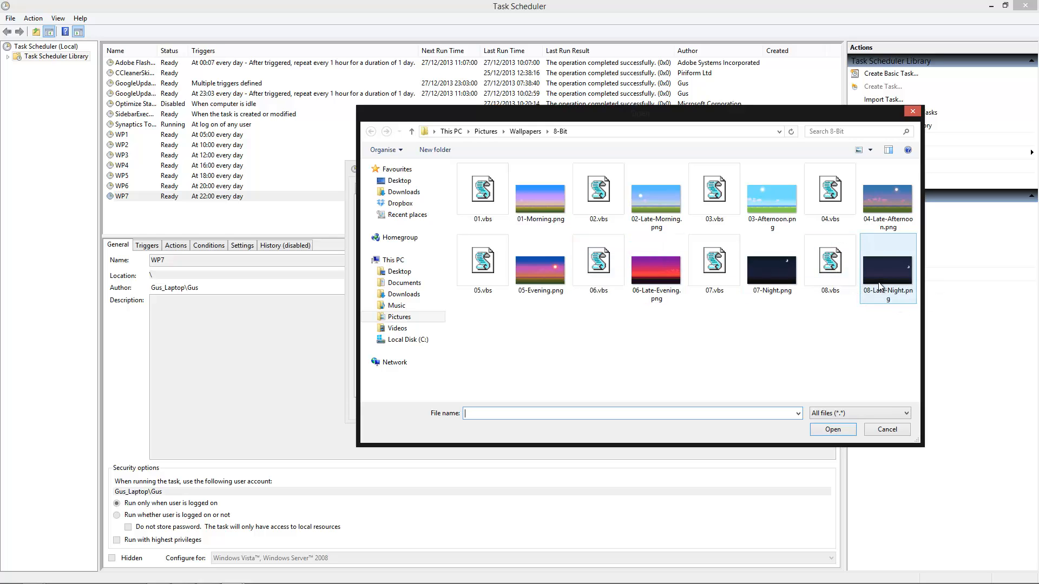
double_click(827, 282)
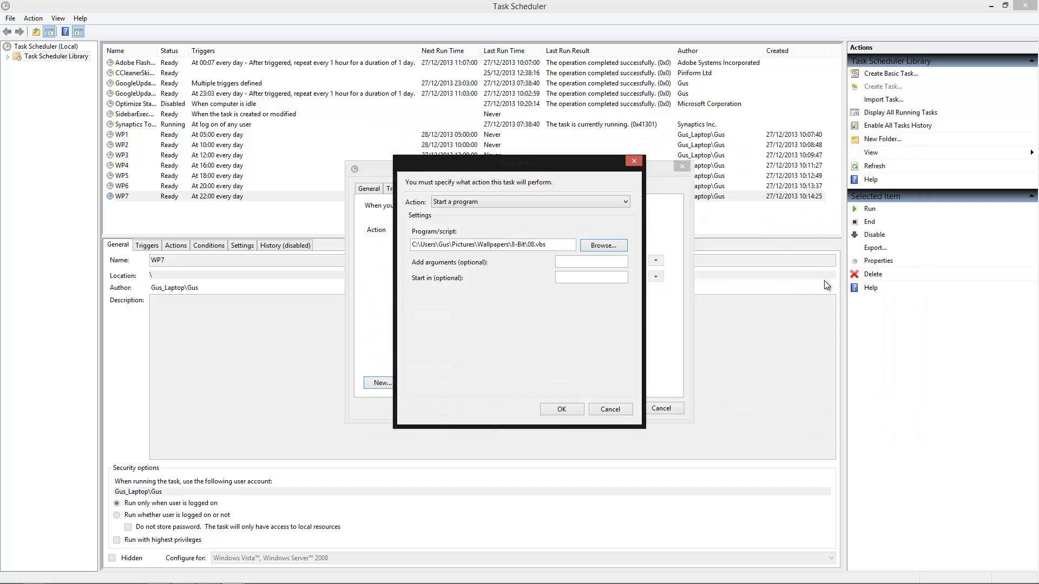
click(565, 410)
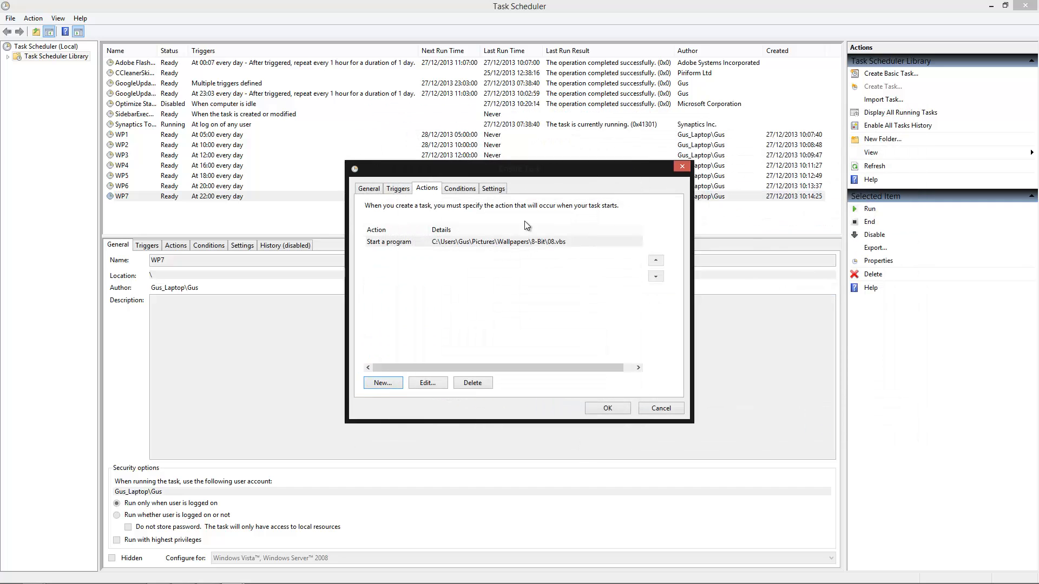
Enable running the task as soon as possible after a missed scheduled start, and save the WP8 task
click(501, 188)
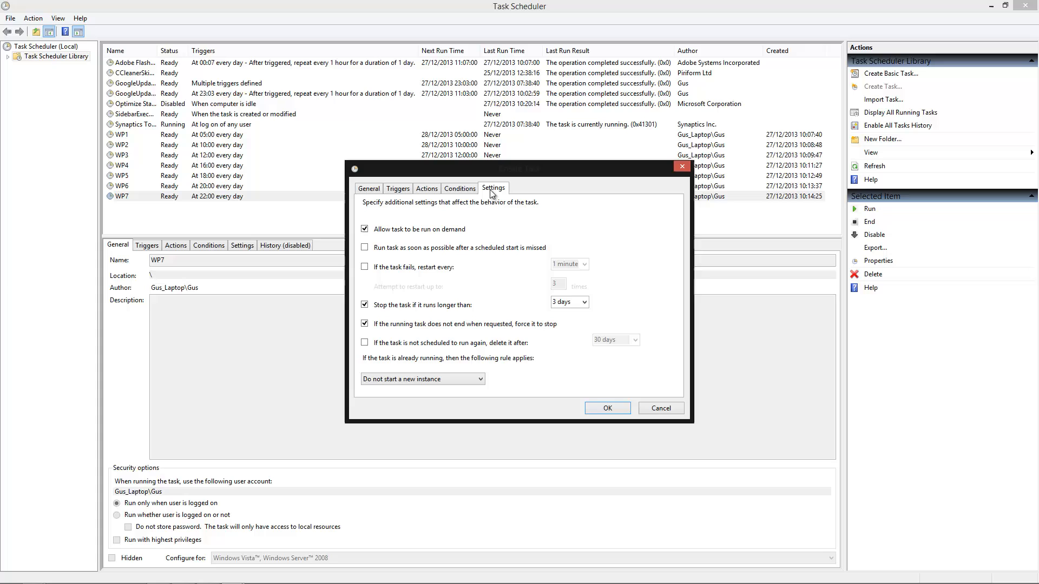
click(365, 248)
click(364, 248)
click(365, 248)
click(607, 408)
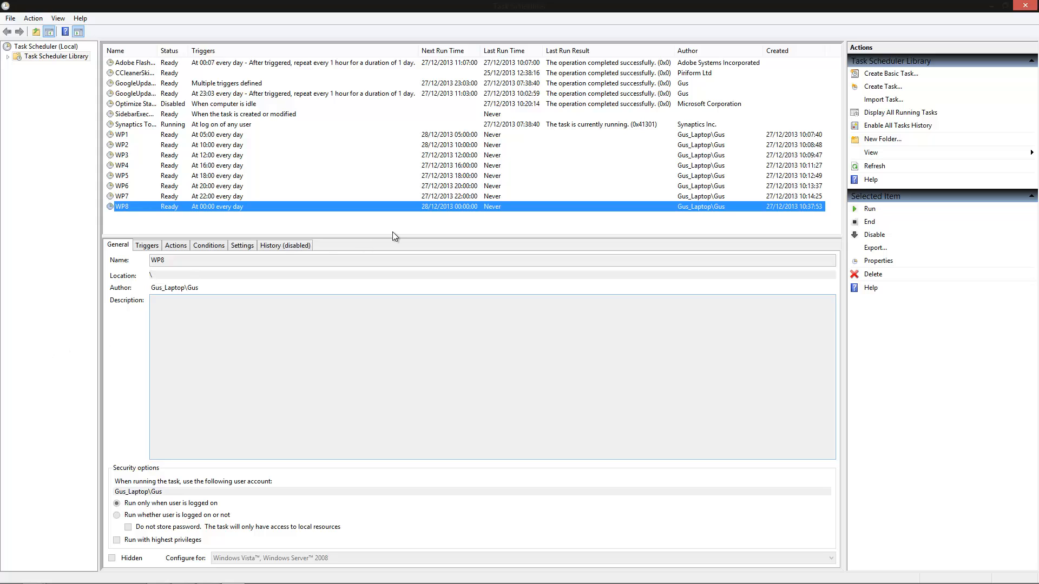
Review the daily trigger times of the WP1 to WP8 wallpaper tasks across the whole day
click(199, 143)
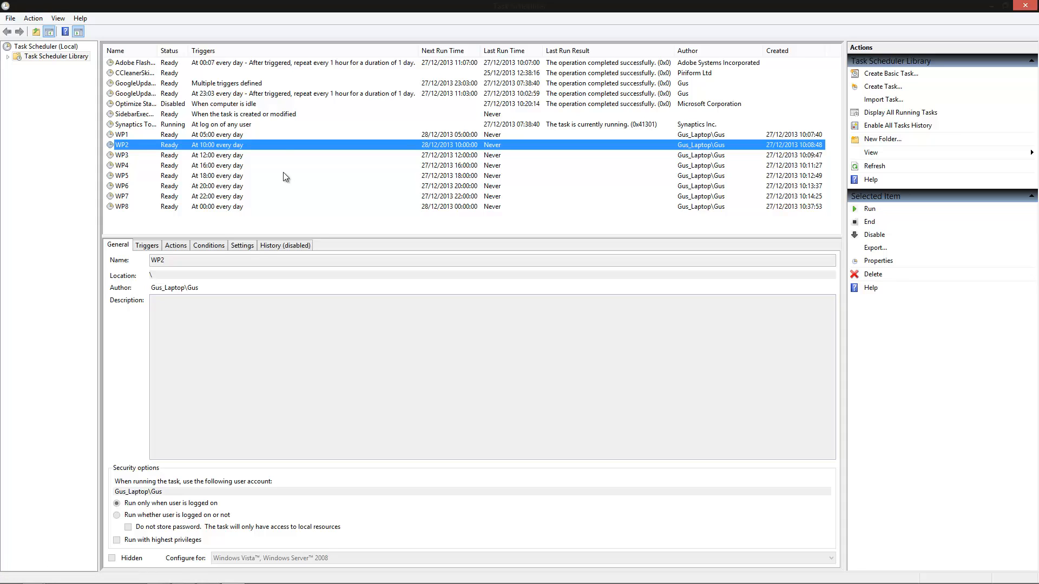
click(169, 136)
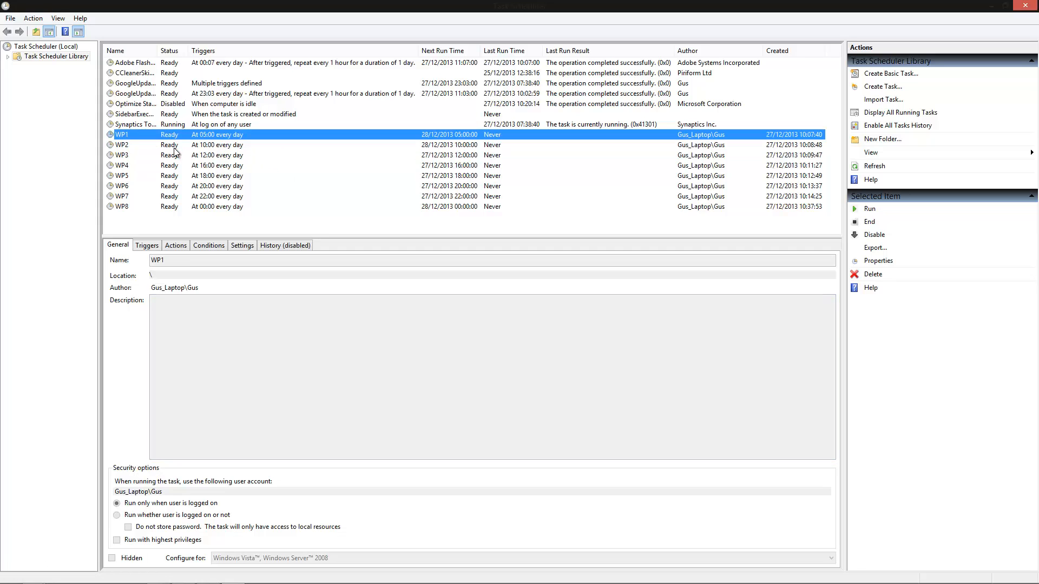
click(172, 145)
click(170, 164)
click(168, 177)
click(165, 185)
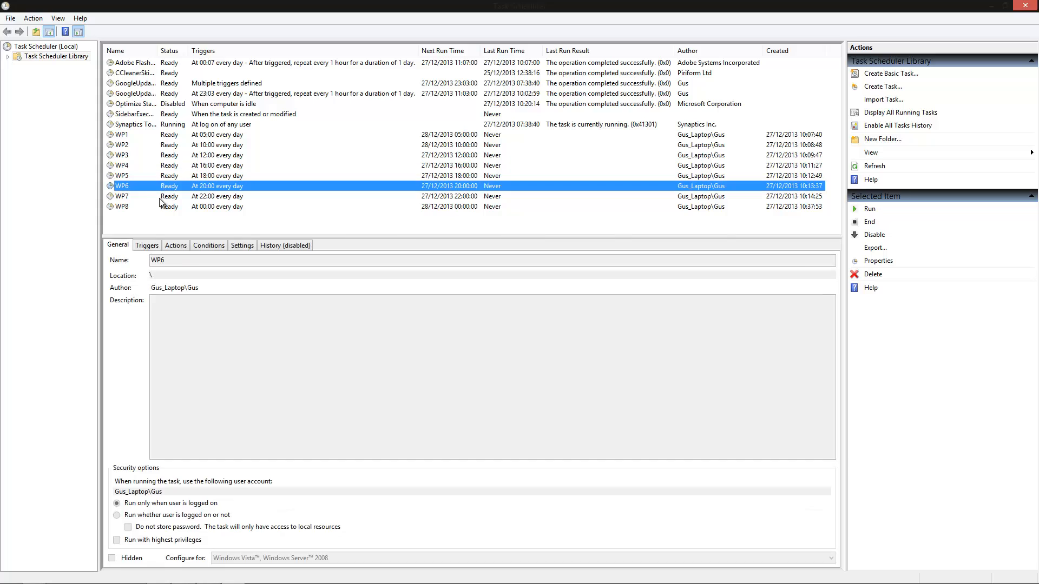
click(164, 196)
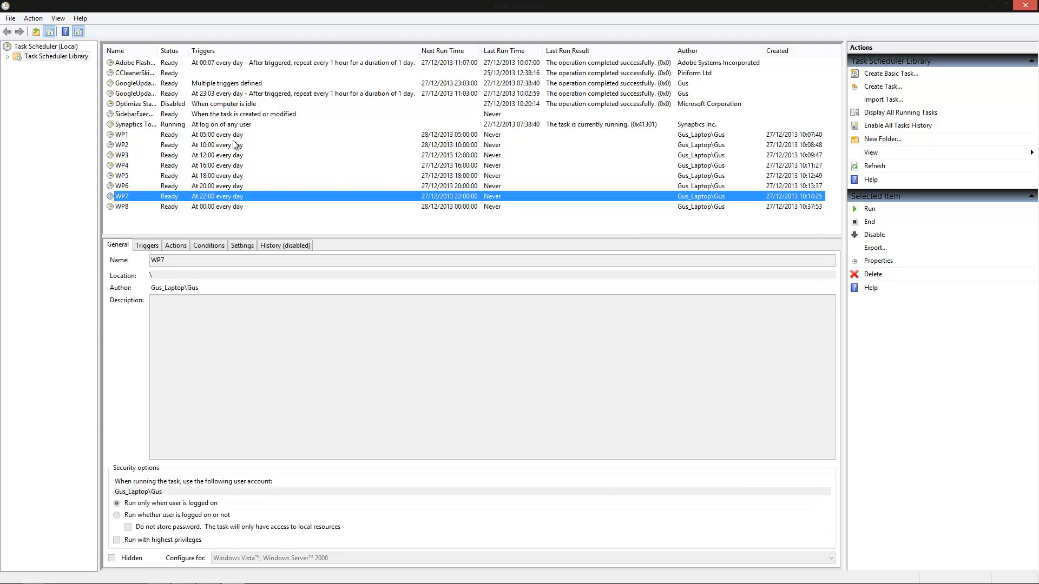
key(w)
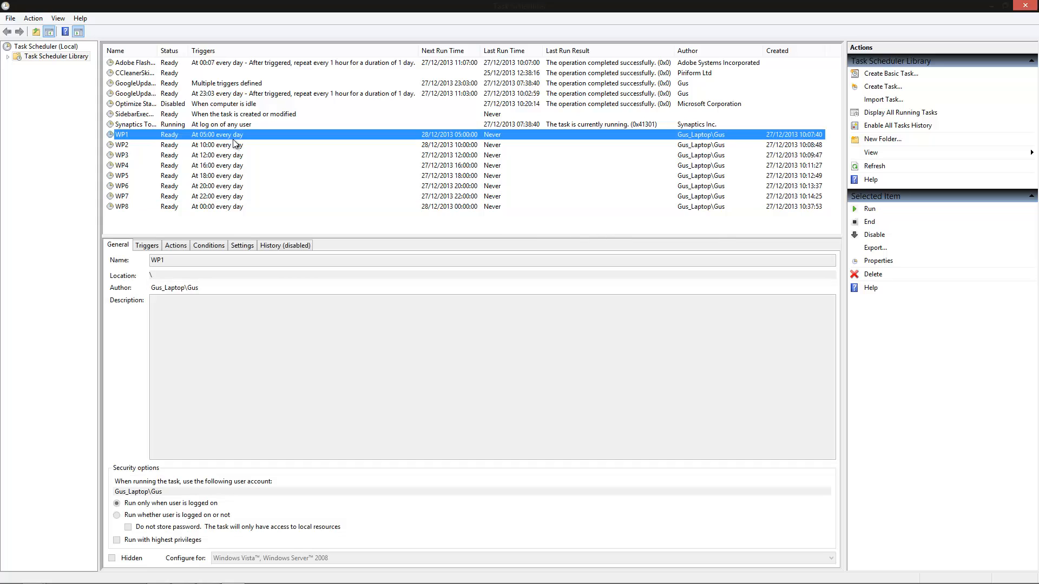
click(199, 144)
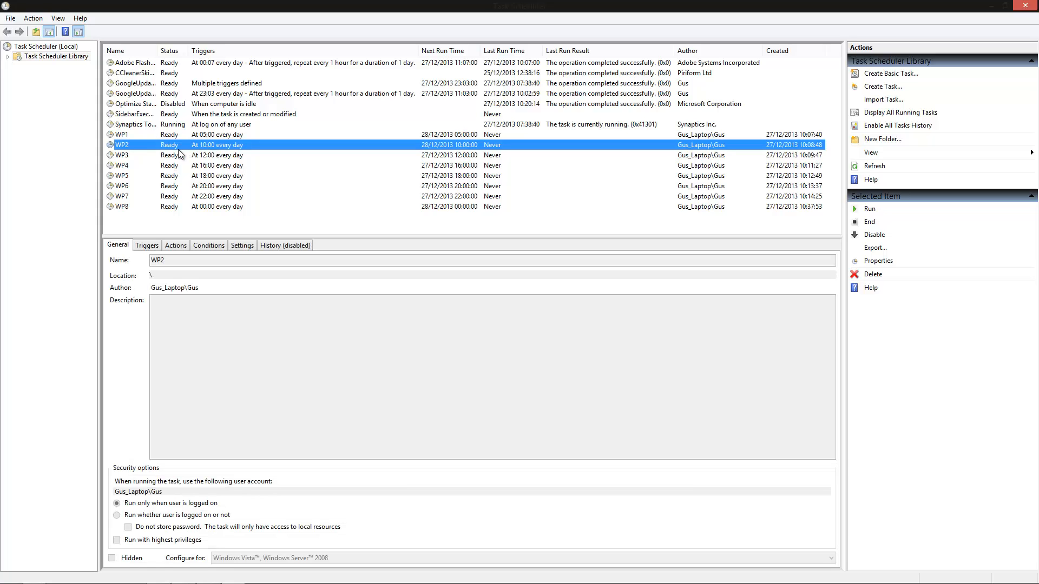
click(209, 155)
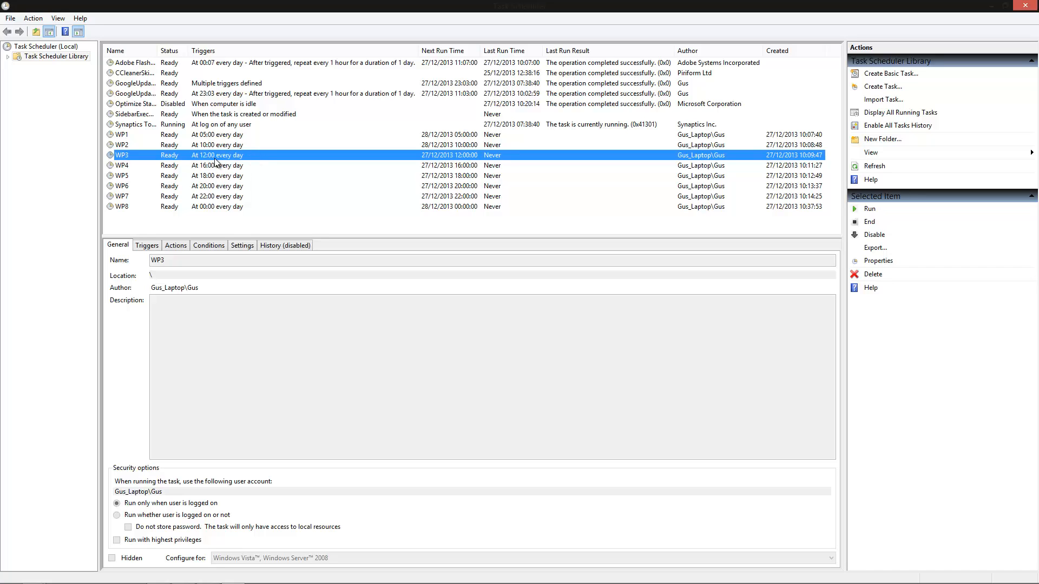
click(245, 175)
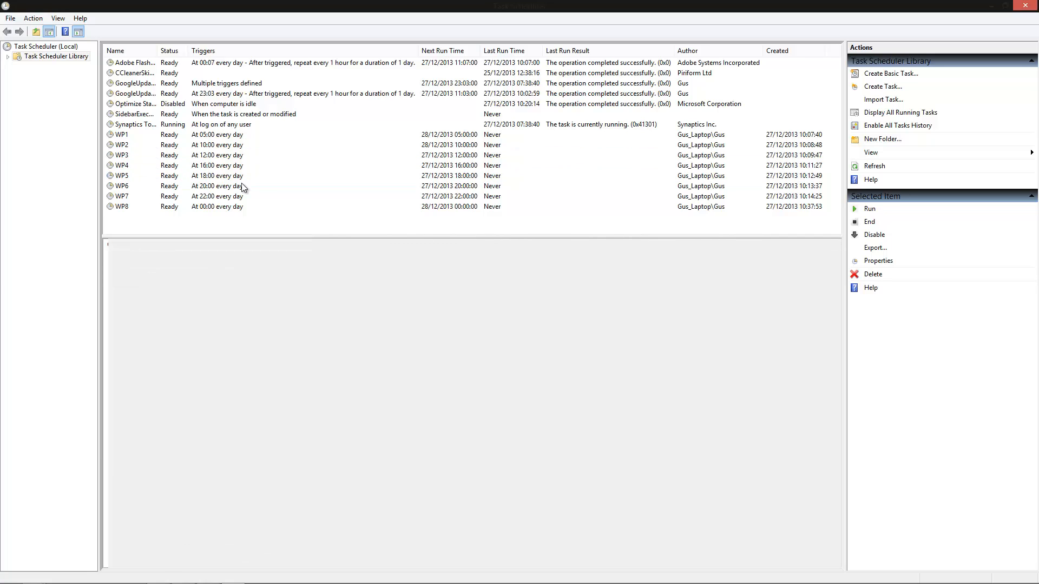
click(243, 186)
click(242, 196)
click(241, 206)
click(309, 134)
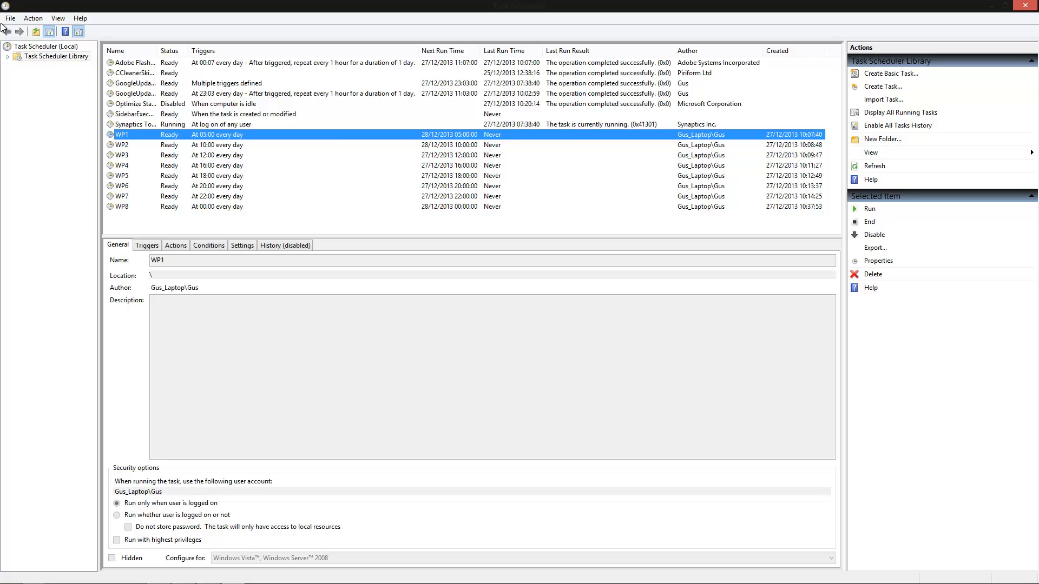
click(225, 157)
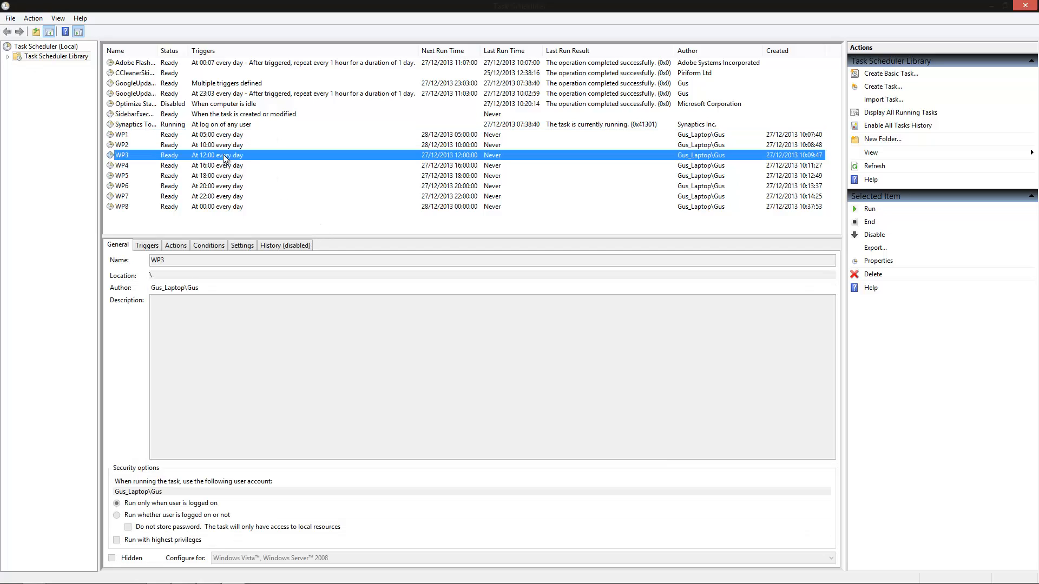
click(232, 186)
click(223, 206)
click(238, 135)
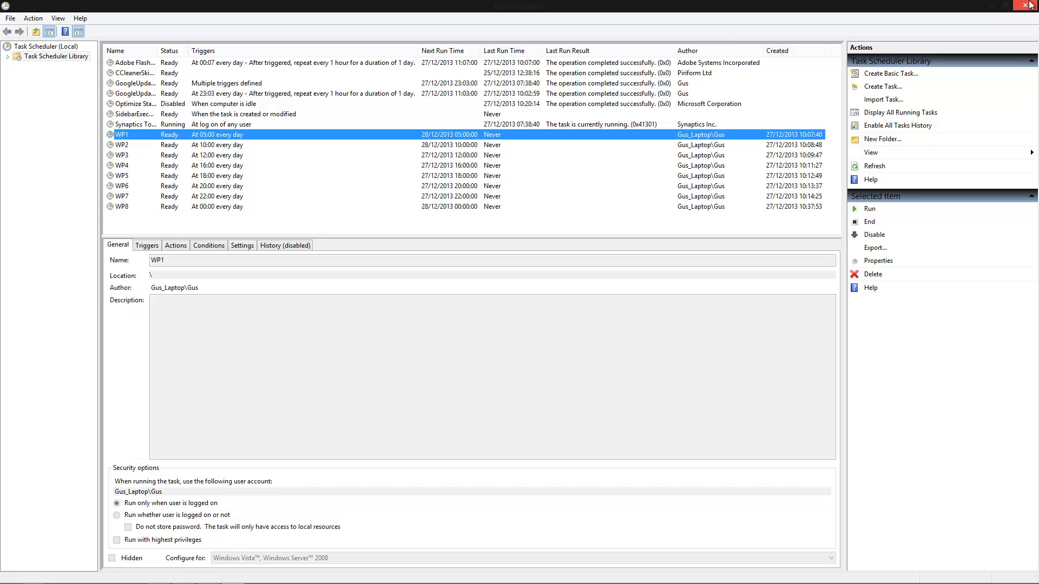
mouse_move(1037, 3)
mouse_move(936, 583)
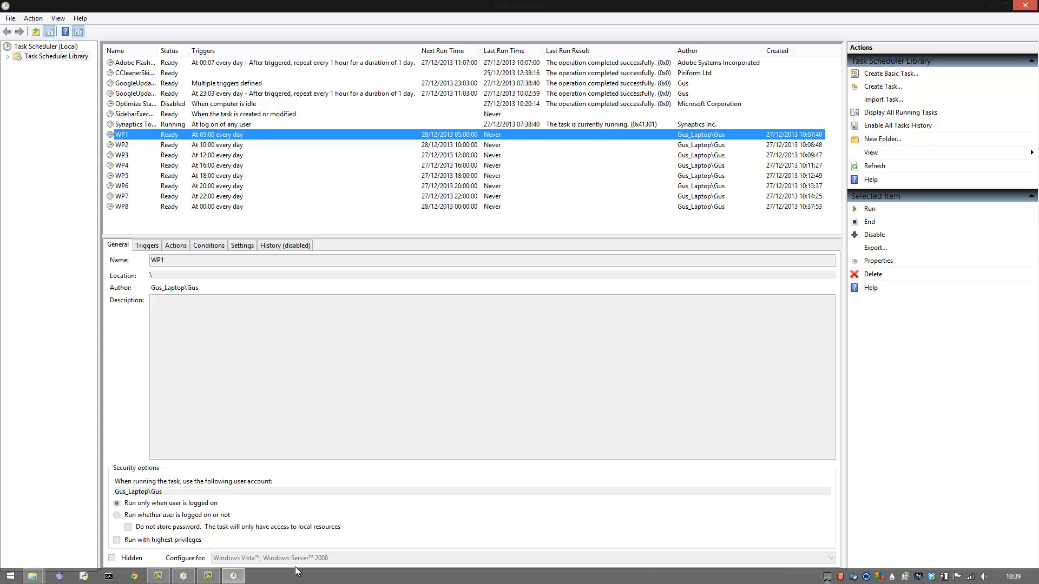
click(208, 576)
click(986, 546)
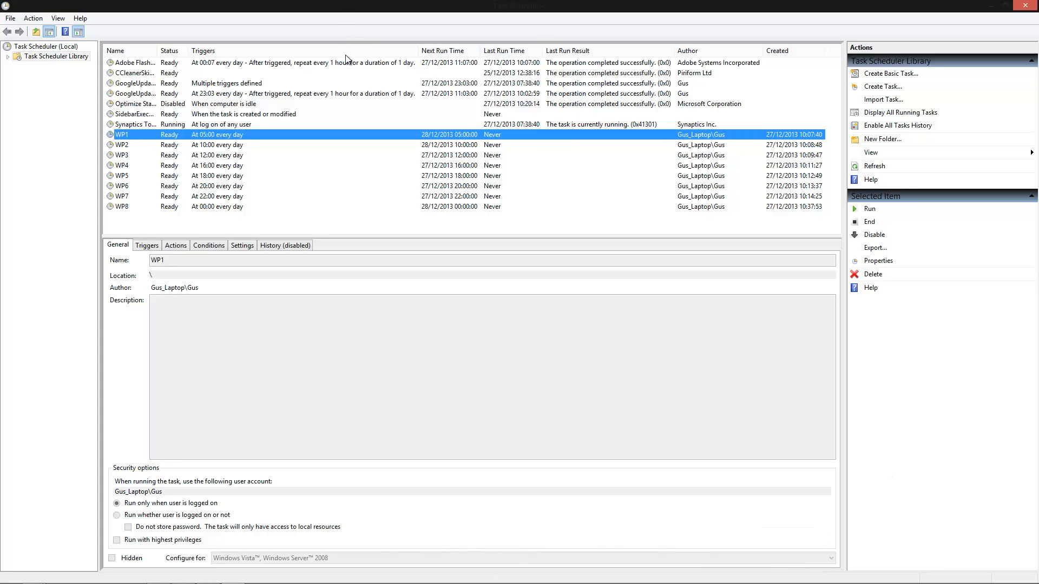
Bring up the 8-Bit folder over Task Scheduler and compare its numbered scripts and images with the WP tasks
click(237, 207)
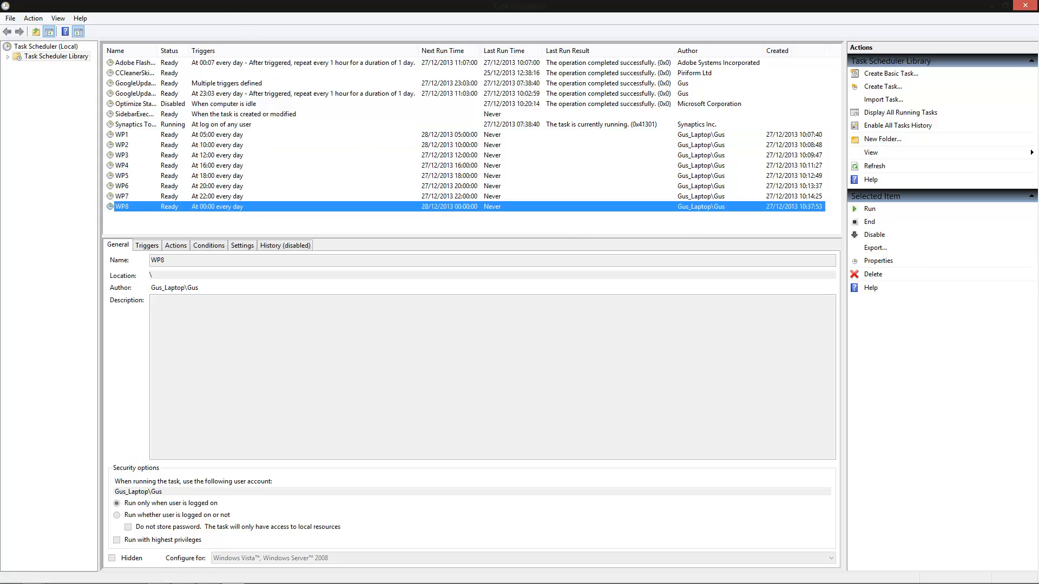
mouse_move(60, 582)
click(33, 577)
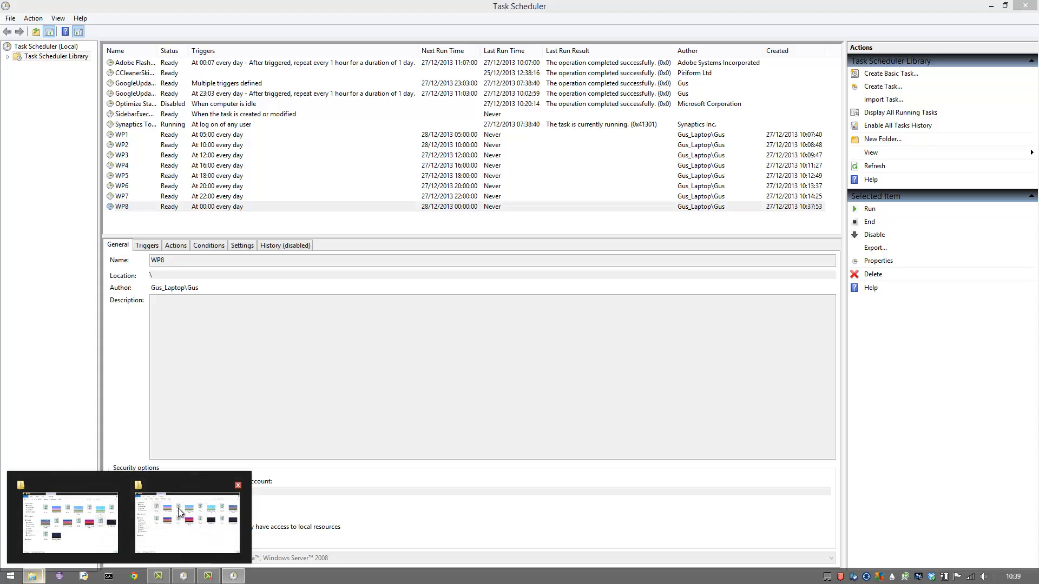
click(65, 515)
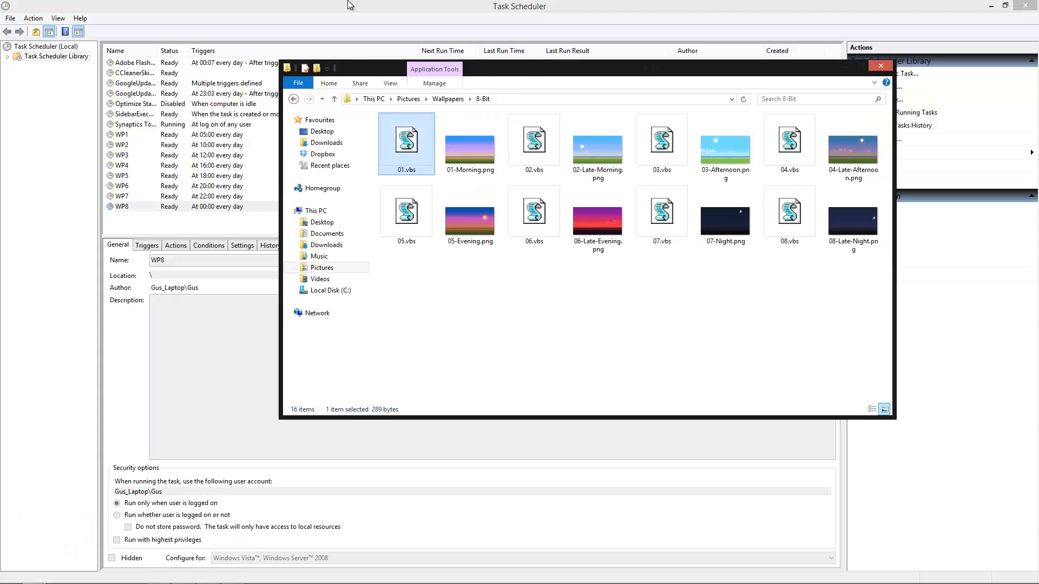
click(162, 135)
click(165, 146)
click(174, 156)
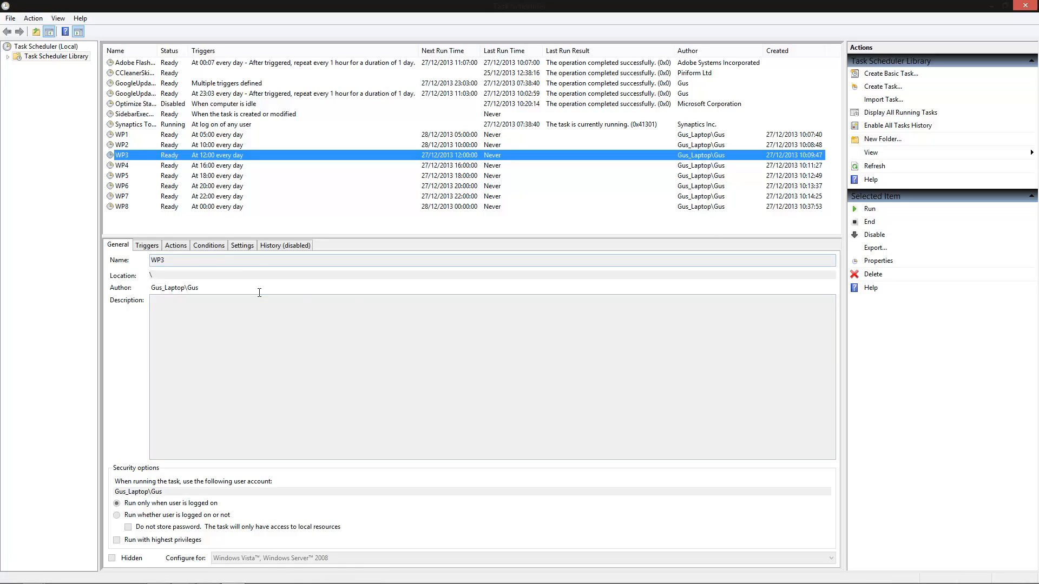
click(261, 265)
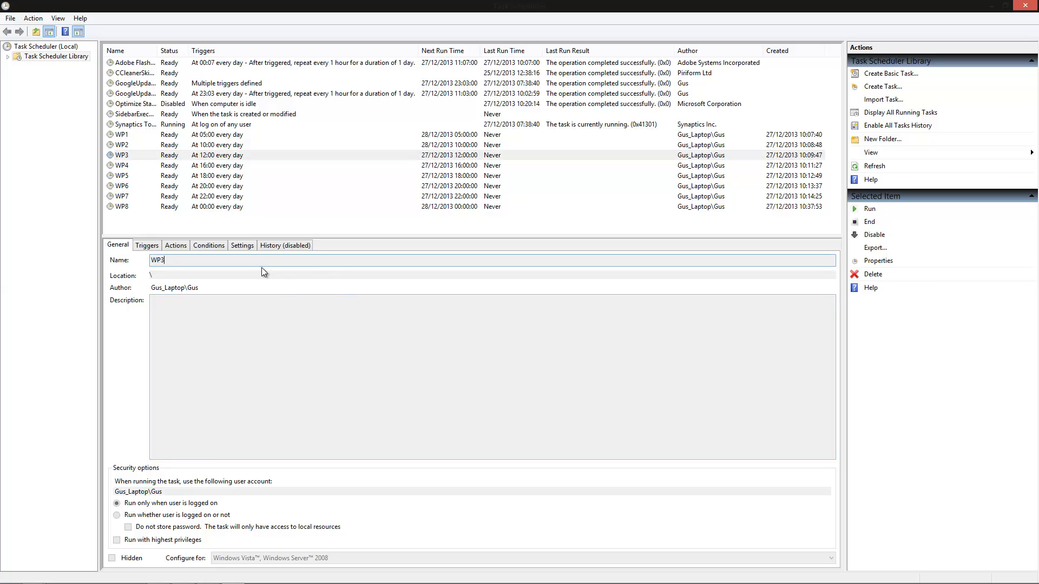
click(251, 316)
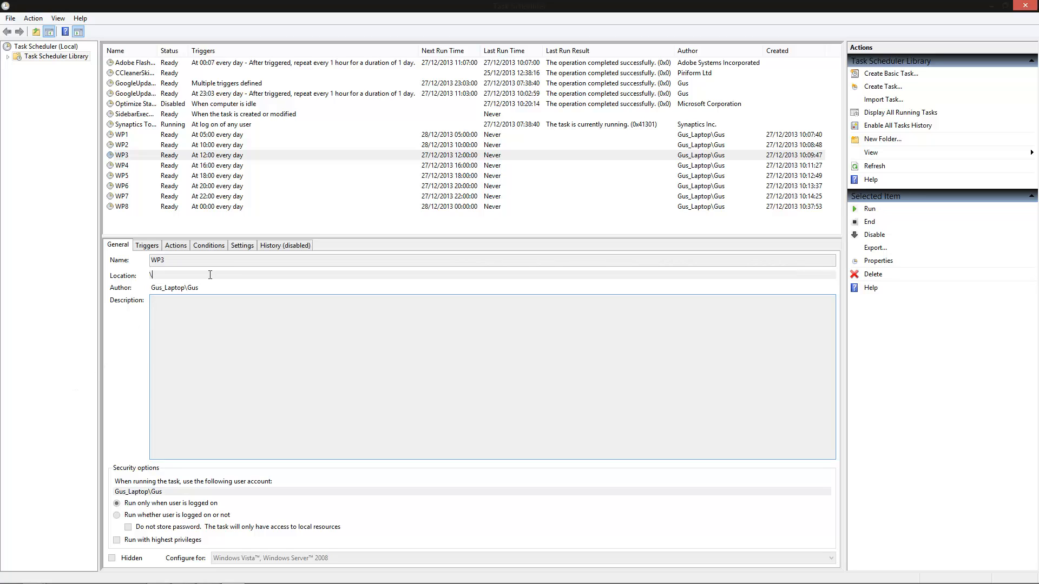
click(181, 262)
click(165, 318)
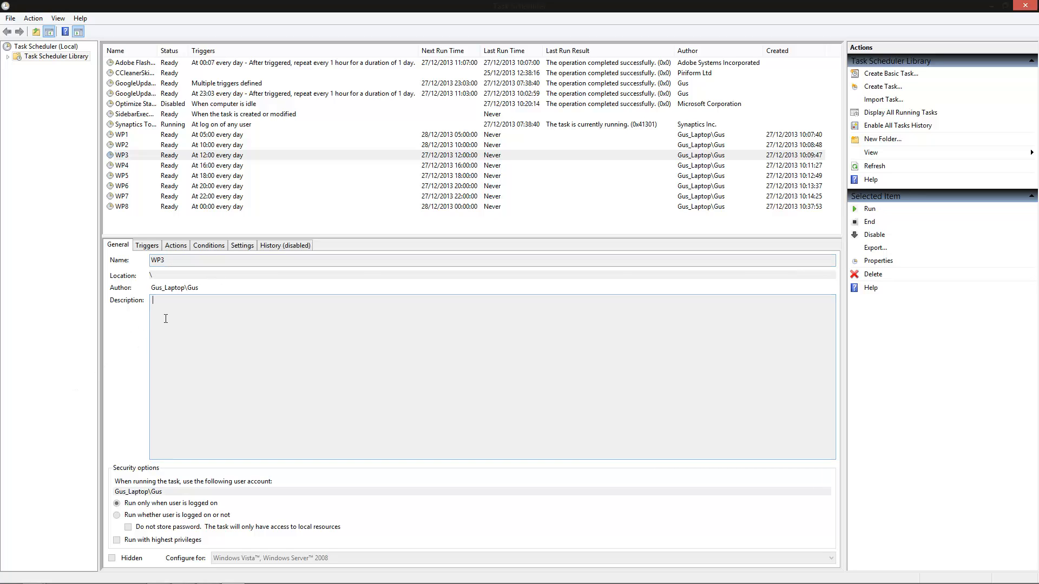
mouse_move(164, 583)
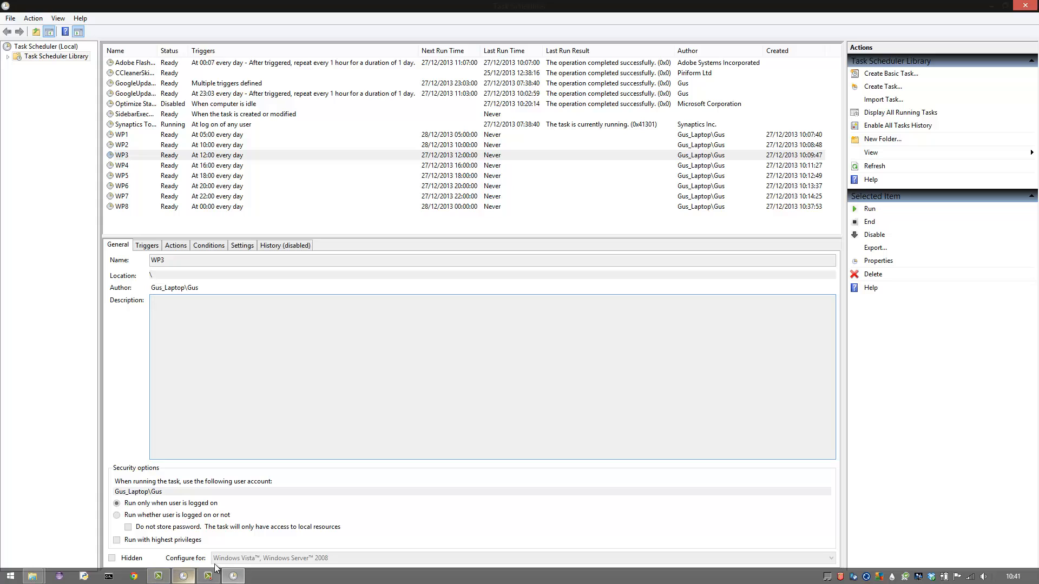
mouse_move(208, 577)
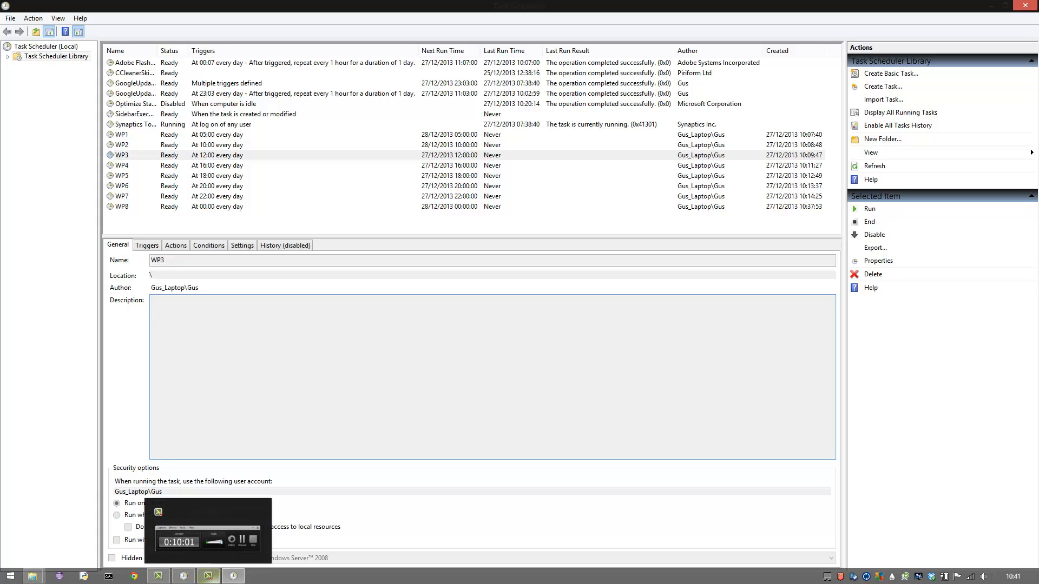
click(232, 548)
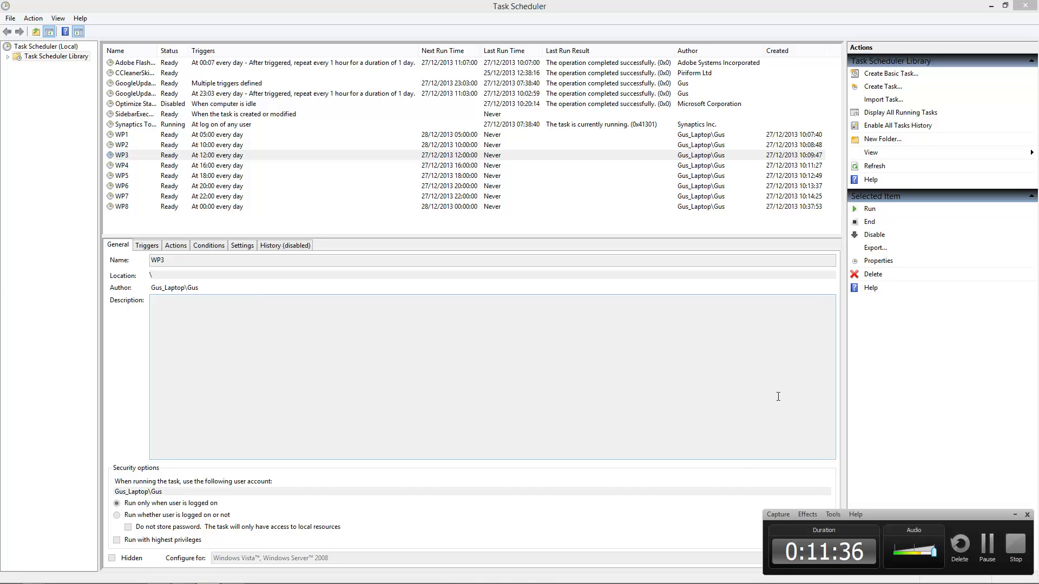